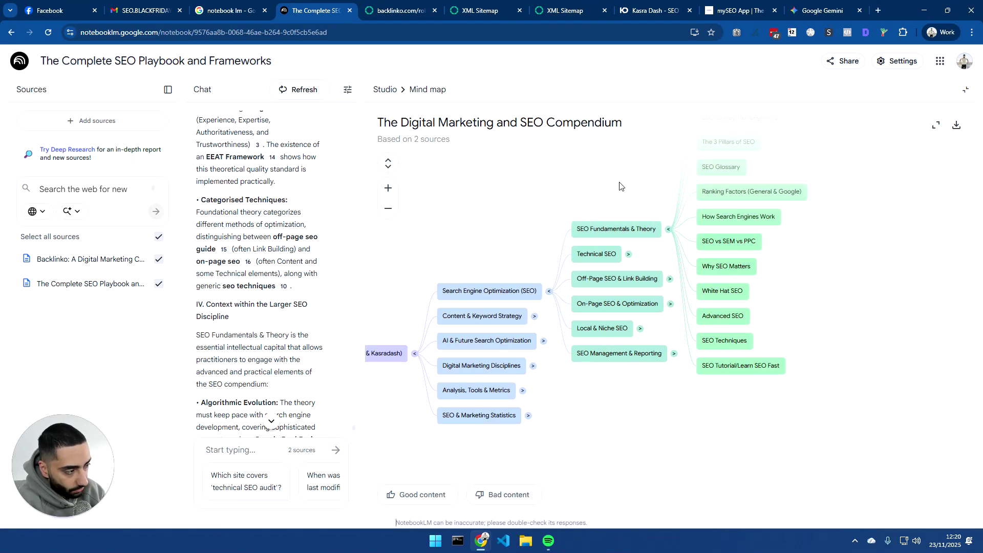
- Pan the mind map, then expand the AI & Future Search Optimization and Digital Marketing Disciplines nodes
{"action": "left_click_drag", "start_coordinate": [617, 187], "coordinate": [490, 269]}
{"action": "left_click_drag", "start_coordinate": [522, 230], "coordinate": [509, 265]}
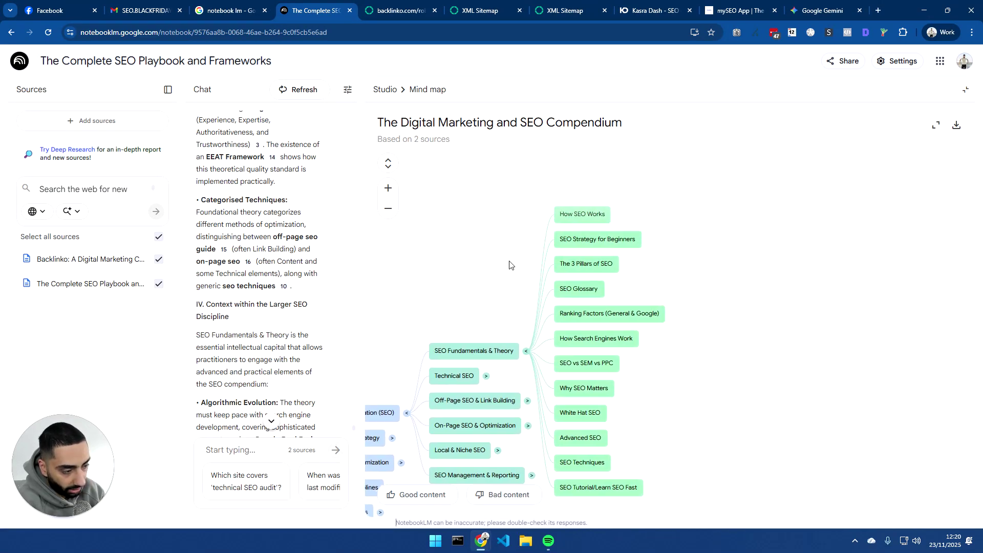
{"action": "left_click_drag", "start_coordinate": [436, 275], "coordinate": [574, 239]}
{"action": "left_click_drag", "start_coordinate": [682, 250], "coordinate": [551, 326]}
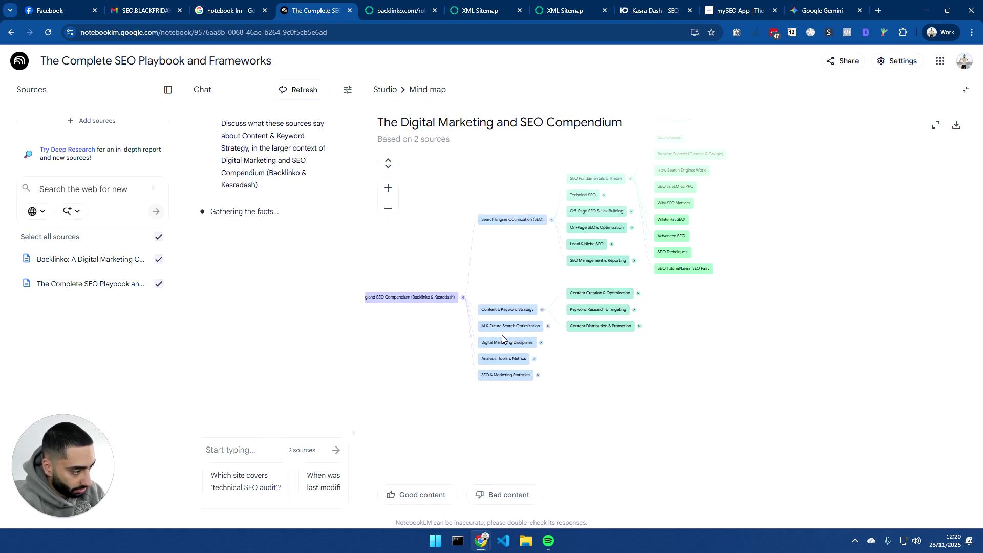
{"action": "left_click", "coordinate": [515, 329]}
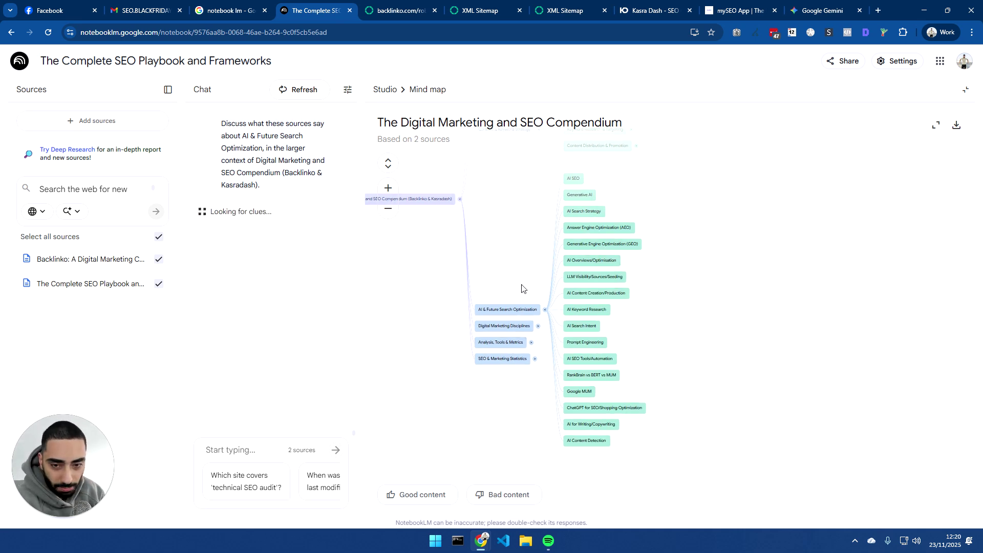
{"action": "left_click", "coordinate": [504, 326]}
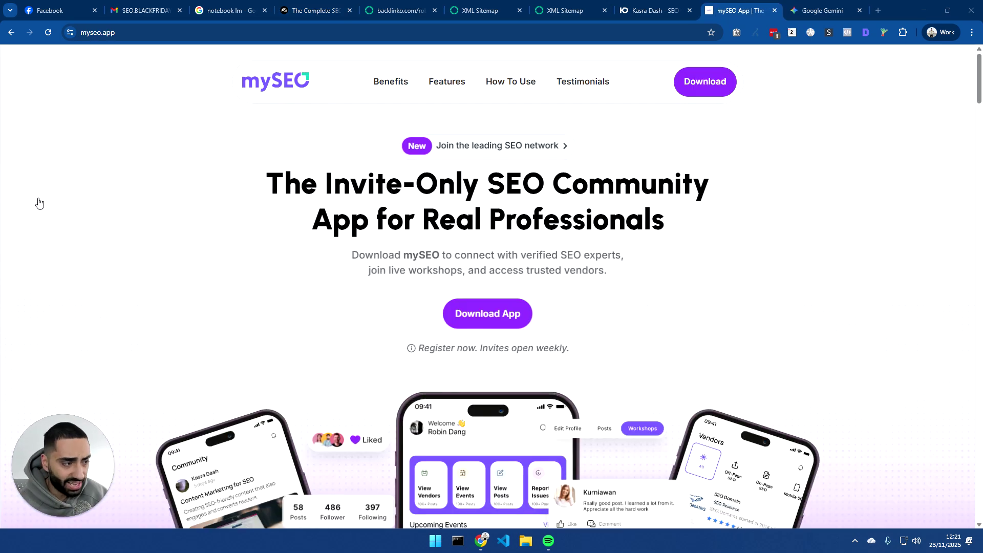
- Open the mySEO App Store listing from the download section, then close that tab
{"action": "left_click", "coordinate": [487, 314]}
{"action": "left_click", "coordinate": [541, 478]}
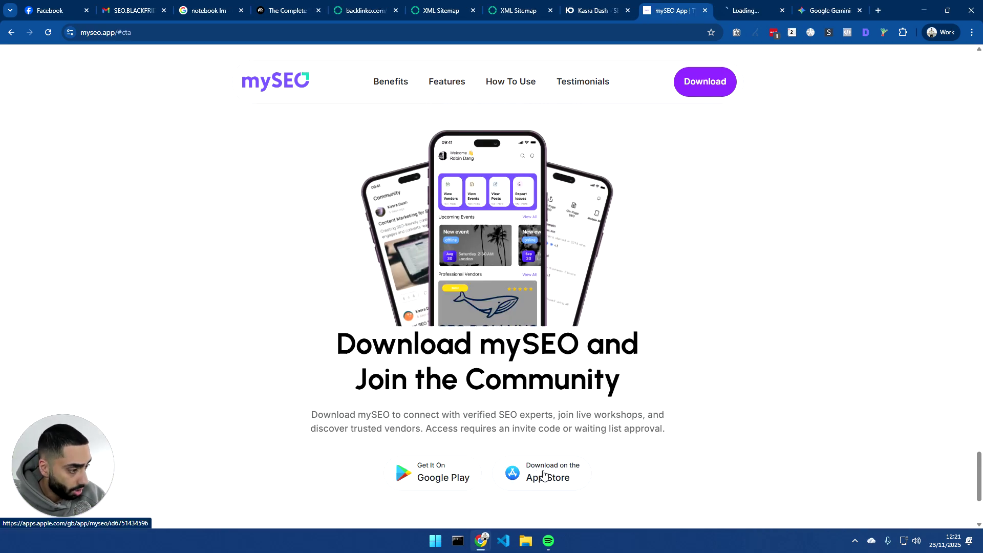
{"action": "left_click", "coordinate": [747, 5]}
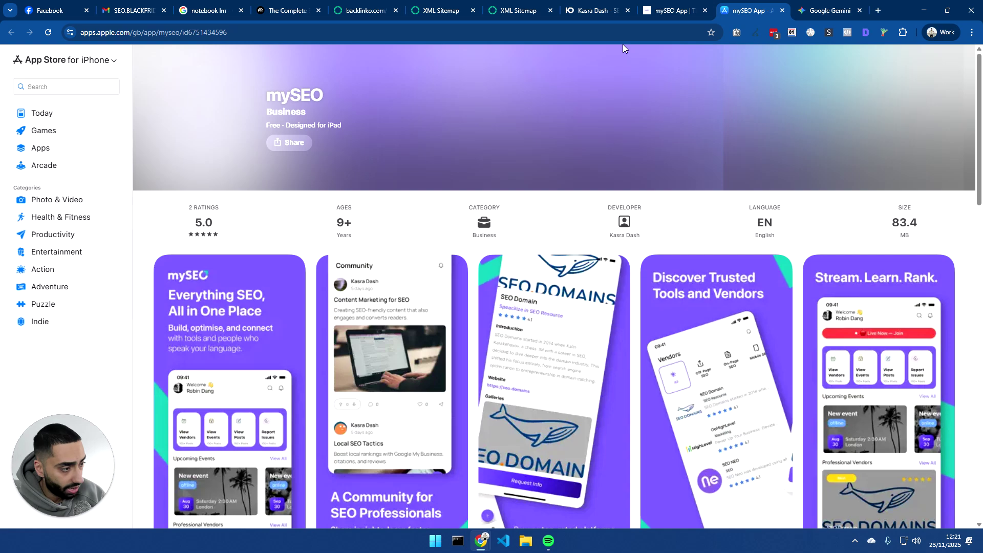
{"action": "left_click", "coordinate": [662, 4]}
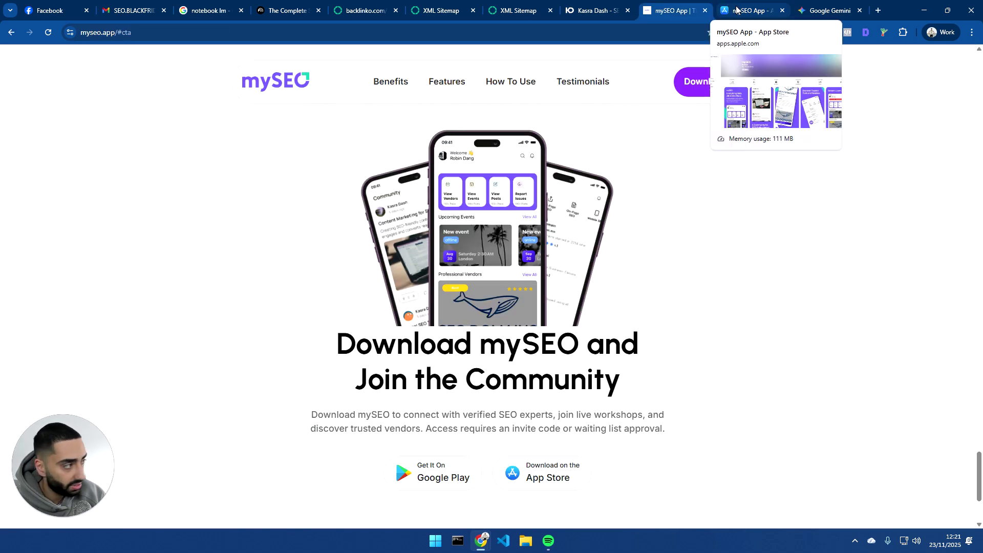
{"action": "left_click", "coordinate": [783, 10]}
- Scroll back up the mySEO page and switch to the Kasra Dash tab with Ctrl+3
{"action": "scroll", "coordinate": [328, 281], "scroll_direction": "up", "scroll_amount": 8}
{"action": "scroll", "coordinate": [324, 296], "scroll_direction": "up", "scroll_amount": 20}
{"action": "scroll", "coordinate": [318, 307], "scroll_direction": "up", "scroll_amount": 15}
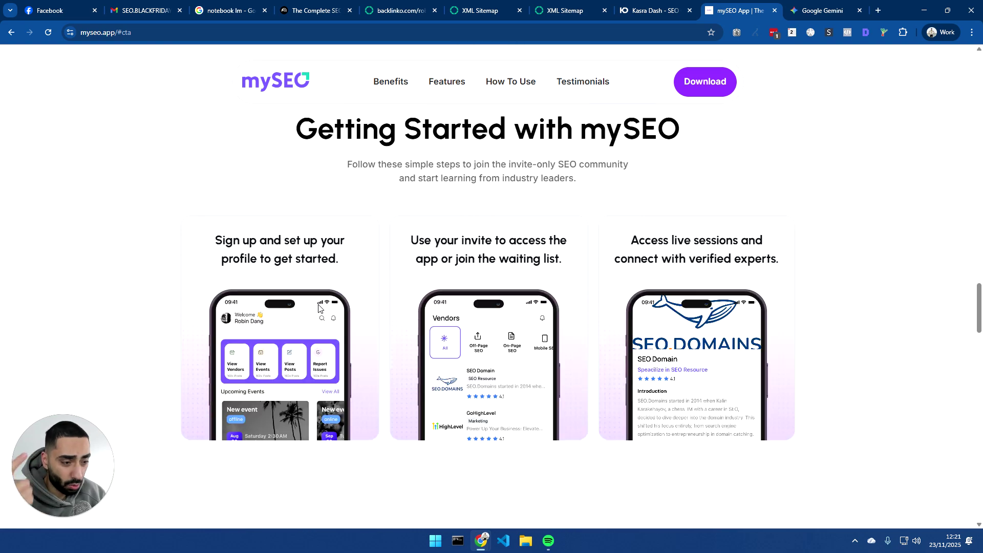
{"action": "scroll", "coordinate": [318, 307], "scroll_direction": "up", "scroll_amount": 12}
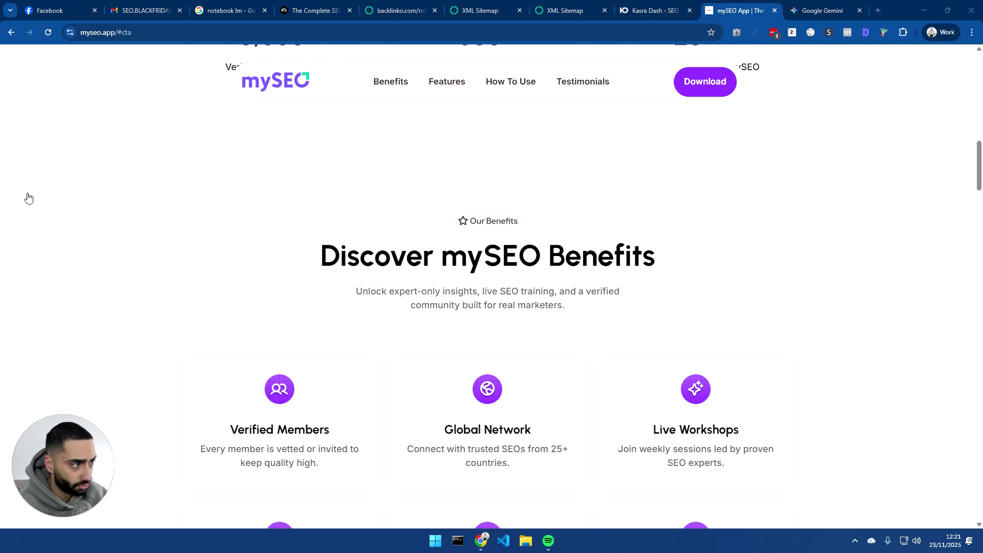
{"action": "key", "text": "ctrl+3"}
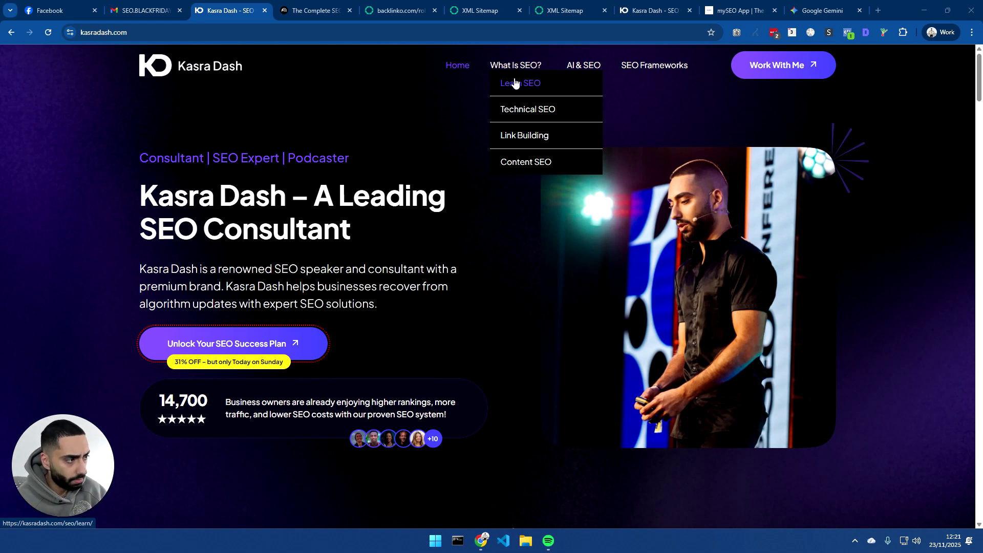
- Go back from Backlinko's robots.txt to its homepage and scroll down to the Editor's Picks
{"action": "left_click", "coordinate": [387, 10]}
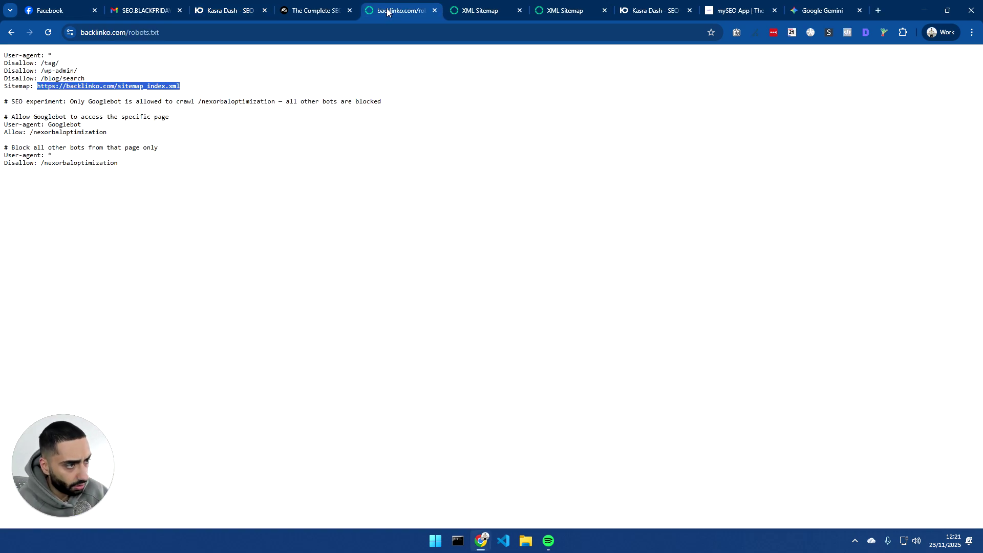
{"action": "left_click", "coordinate": [12, 32]}
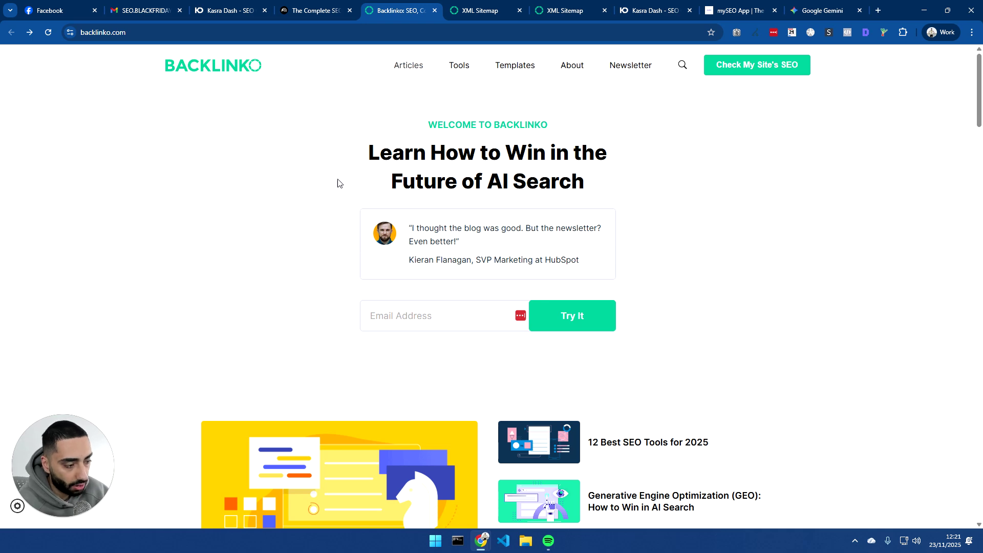
{"action": "scroll", "coordinate": [330, 197], "scroll_direction": "down", "scroll_amount": 7}
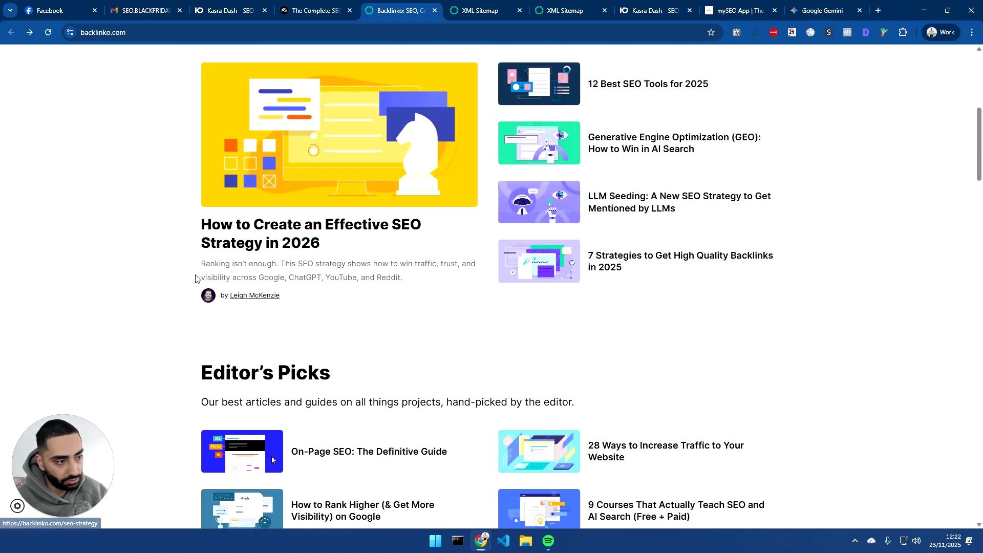
{"action": "scroll", "coordinate": [336, 247], "scroll_direction": "down", "scroll_amount": 2}
{"action": "scroll", "coordinate": [333, 251], "scroll_direction": "down", "scroll_amount": 4}
{"action": "scroll", "coordinate": [328, 256], "scroll_direction": "down", "scroll_amount": 1}
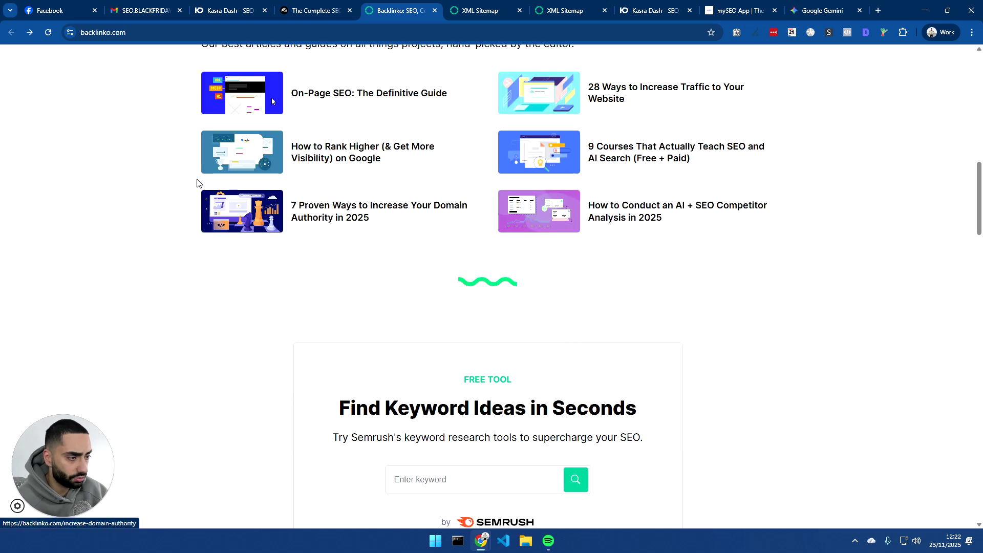
{"action": "left_click", "coordinate": [123, 33]}
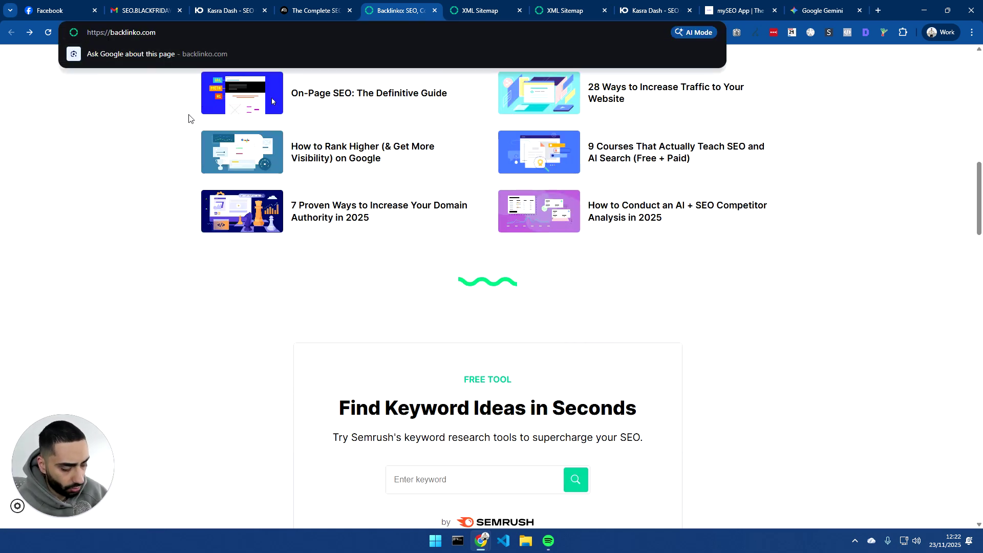
- Load Backlinko's /robots.txt and select the Sitemap URL listed in it
{"action": "type", "text": "/"}
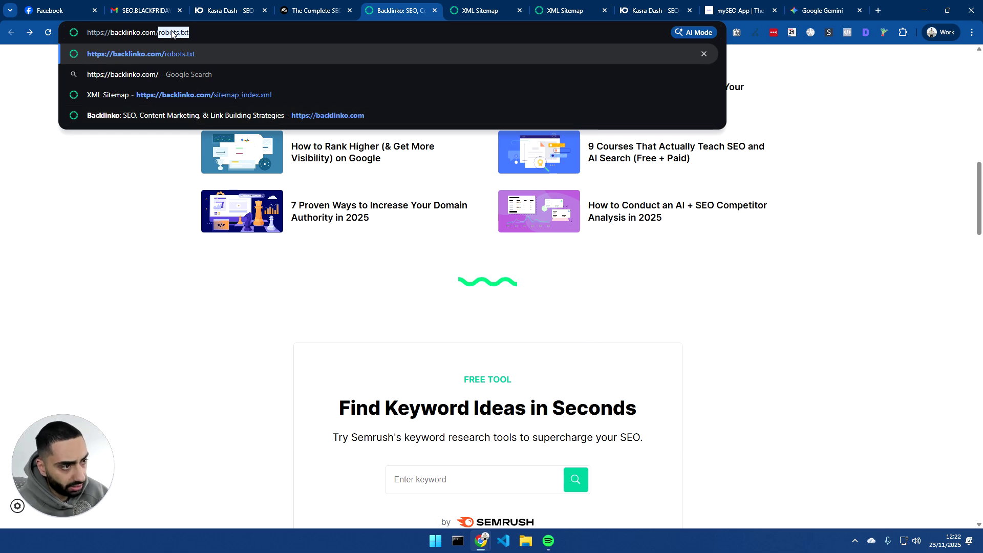
{"action": "key", "text": "Right"}
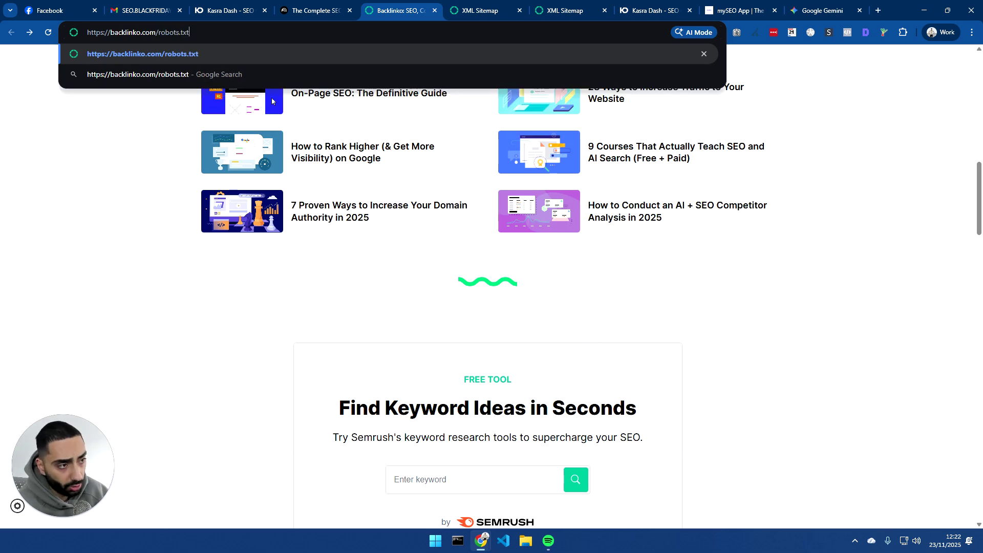
{"action": "key", "text": "Return"}
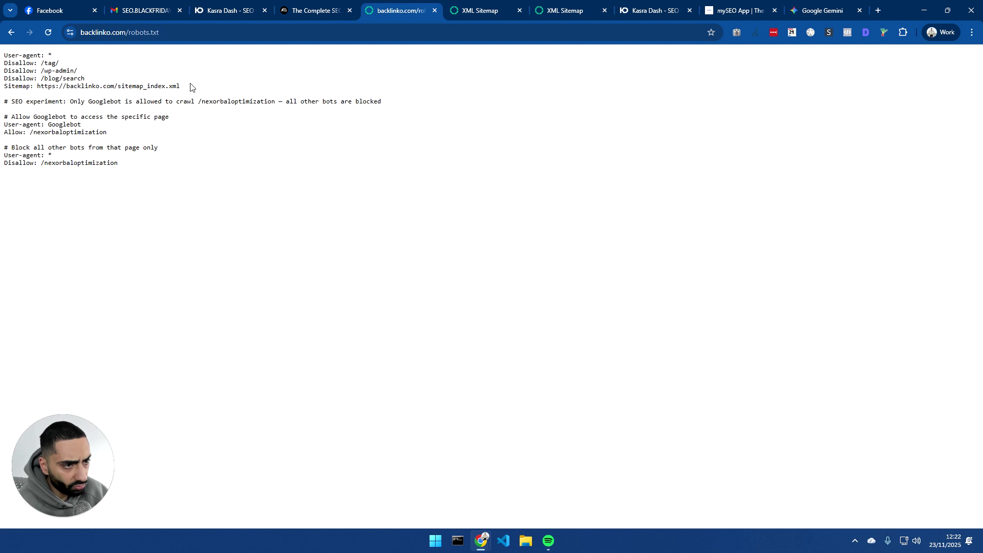
{"action": "left_click_drag", "start_coordinate": [193, 87], "coordinate": [52, 86]}
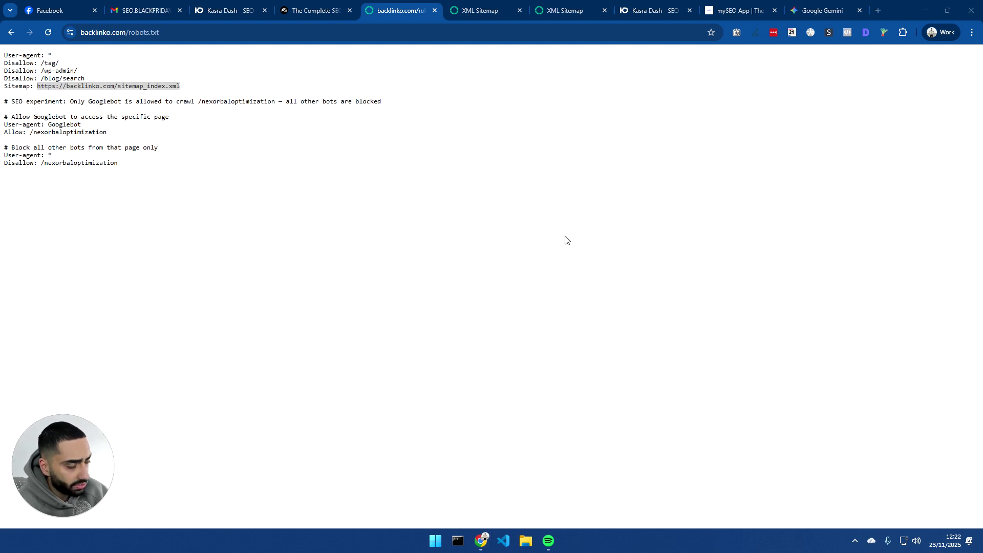
{"action": "left_click", "coordinate": [90, 410]}
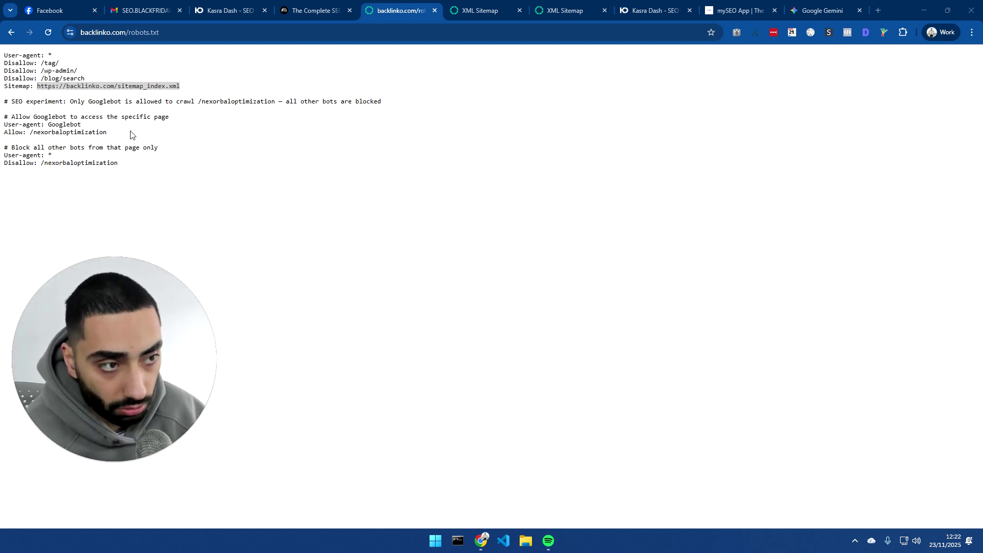
- Open the selected sitemap URL in a new tab and close the duplicate tab
{"action": "right_click", "coordinate": [137, 93]}
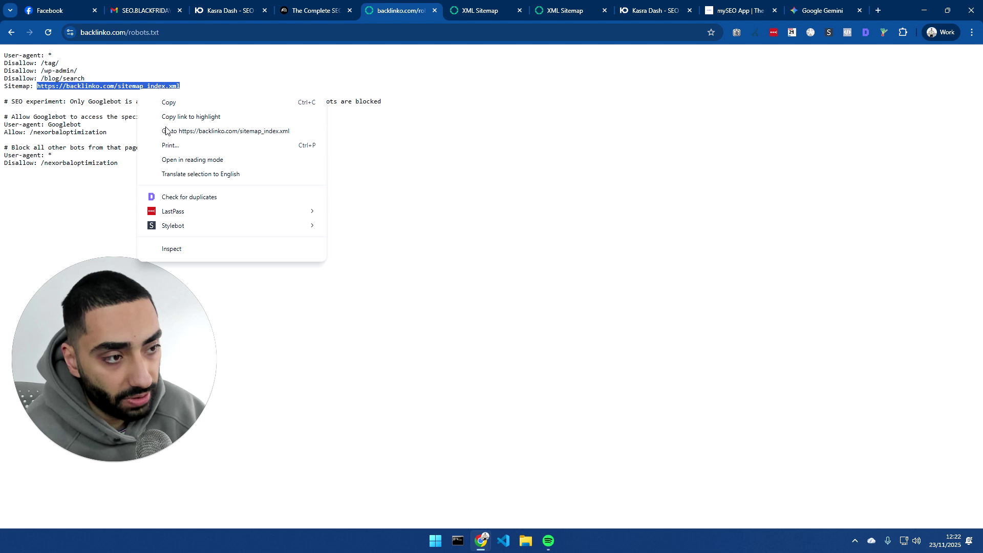
{"action": "left_click", "coordinate": [174, 132]}
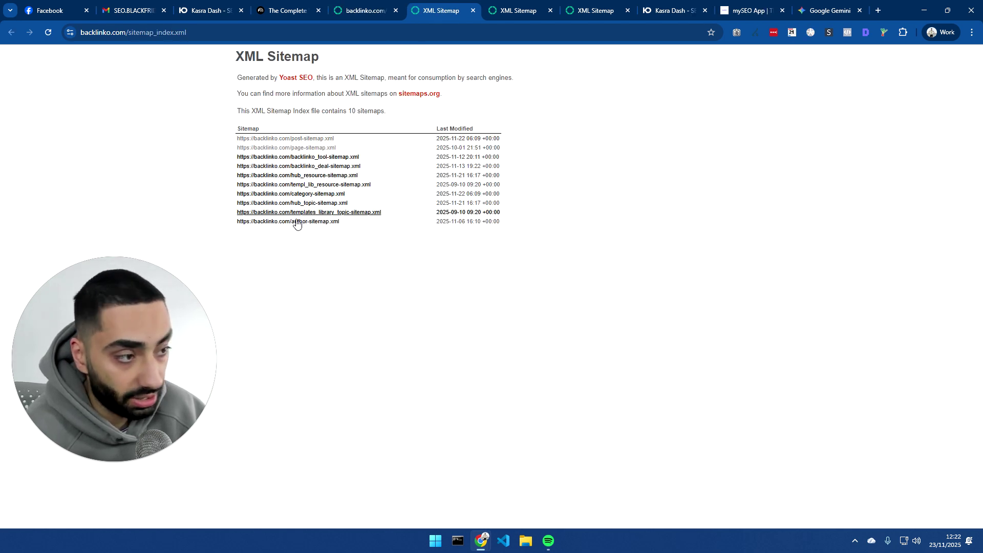
{"action": "left_click", "coordinate": [359, 6]}
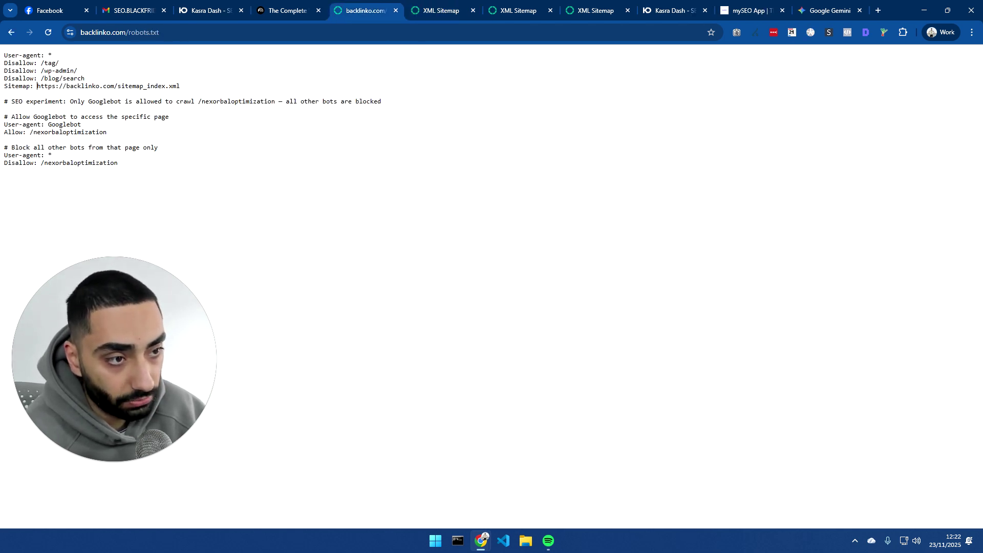
{"action": "right_click", "coordinate": [166, 89]}
{"action": "left_click", "coordinate": [194, 127]}
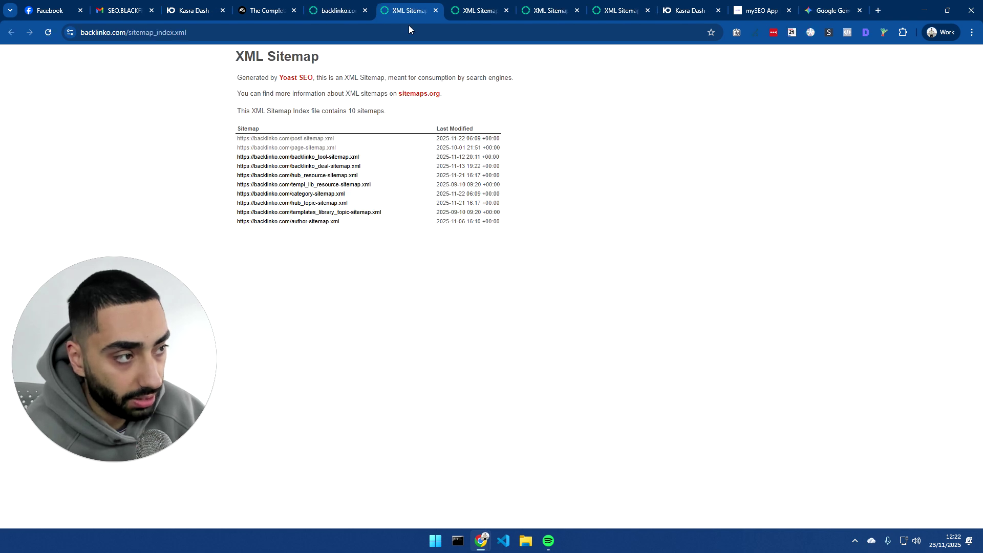
{"action": "middle_click", "coordinate": [466, 10]}
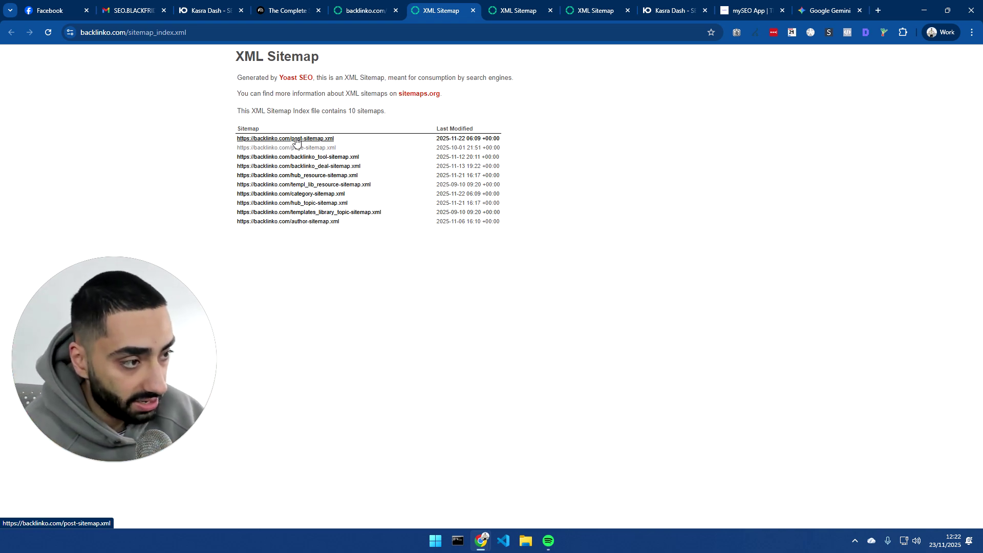
- Open post-sitemap.xml with its 436 URLs and test-select a run of rows
{"action": "left_click", "coordinate": [286, 138]}
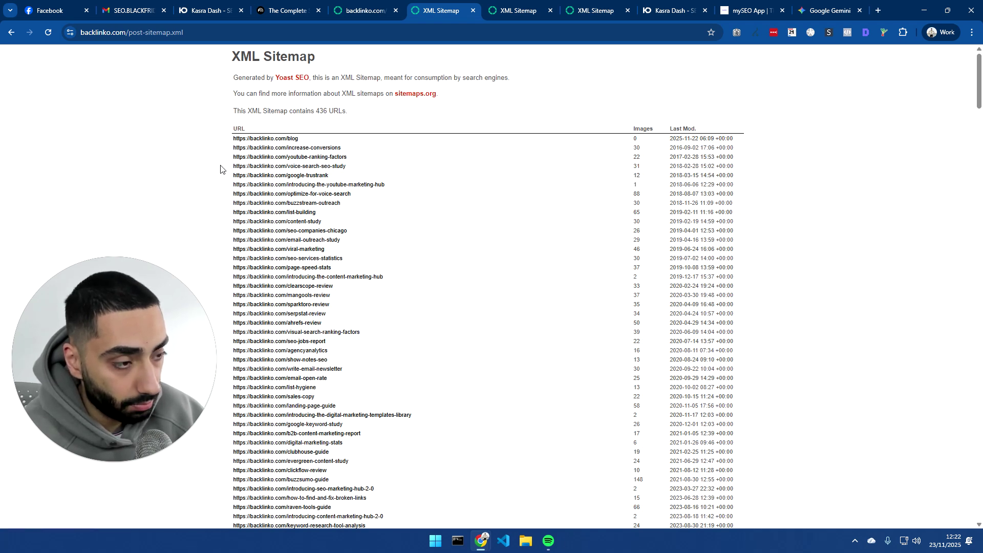
{"action": "left_click", "coordinate": [101, 461]}
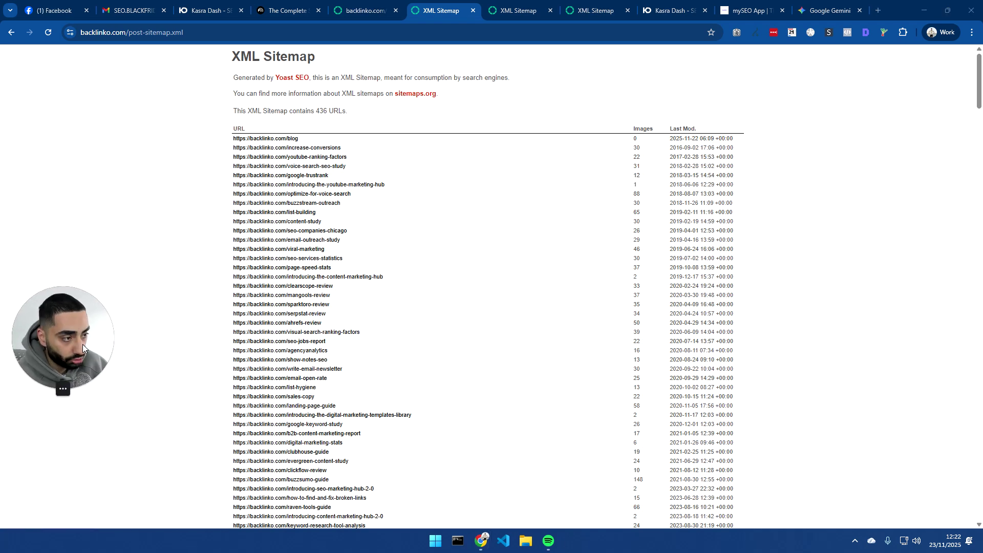
{"action": "left_click_drag", "start_coordinate": [231, 129], "coordinate": [737, 458]}
{"action": "left_click", "coordinate": [204, 357]}
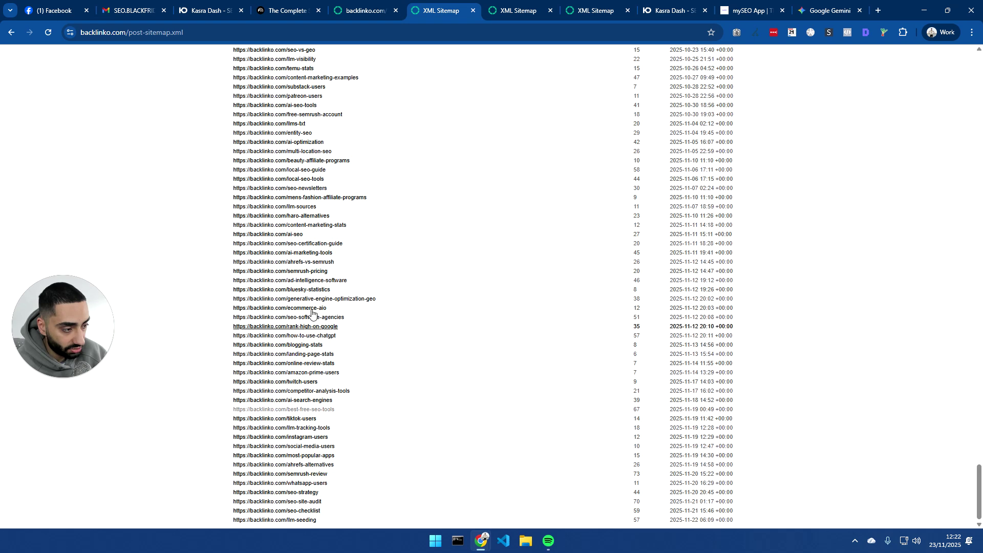
- Preview the rank-high-on-google and ai-seo-tools articles in new tabs, checking their titles
{"action": "left_click", "coordinate": [321, 328], "text": "ctrl"}
{"action": "key", "text": "ctrl+Tab"}
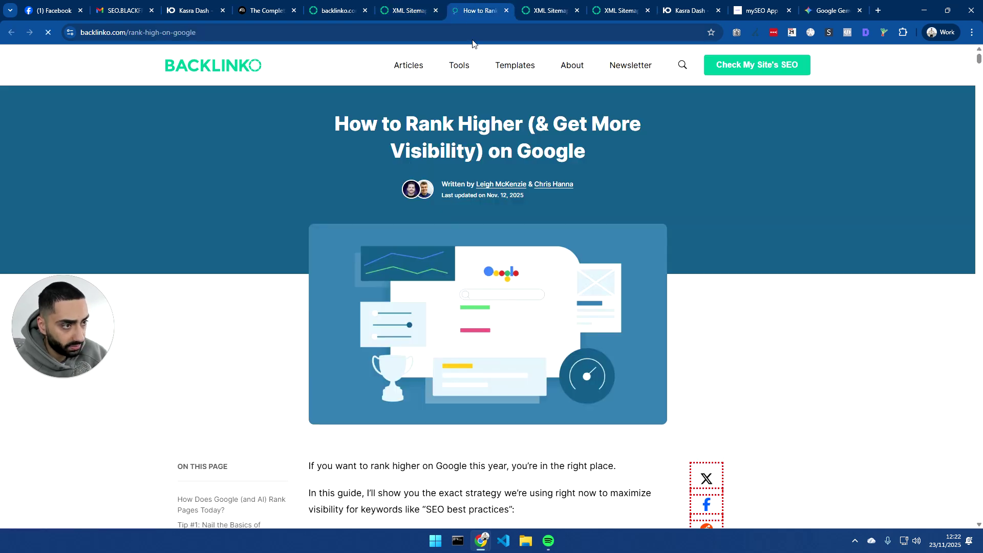
{"action": "left_click_drag", "start_coordinate": [335, 123], "coordinate": [535, 125]}
{"action": "left_click", "coordinate": [402, 5]}
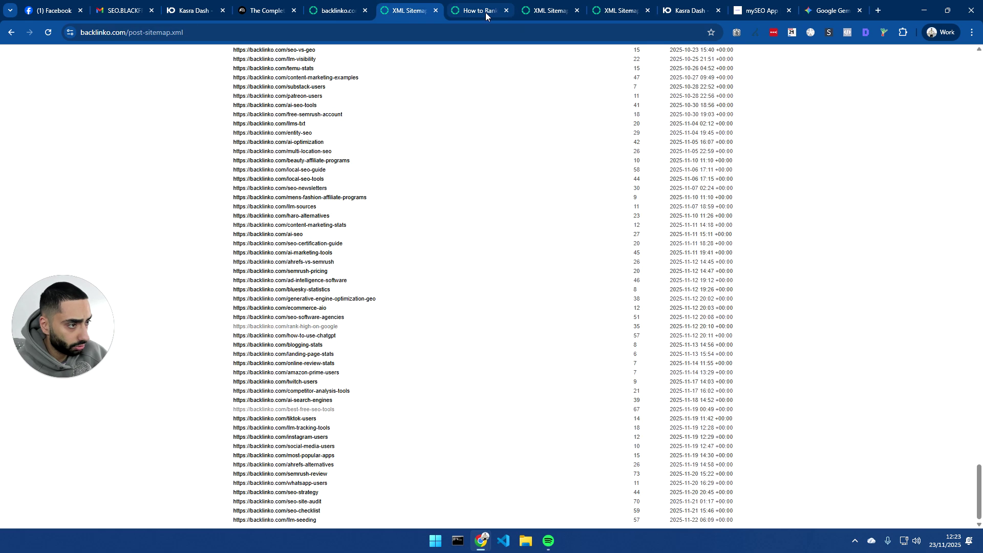
{"action": "middle_click", "coordinate": [480, 17]}
{"action": "left_click", "coordinate": [275, 105], "text": "ctrl"}
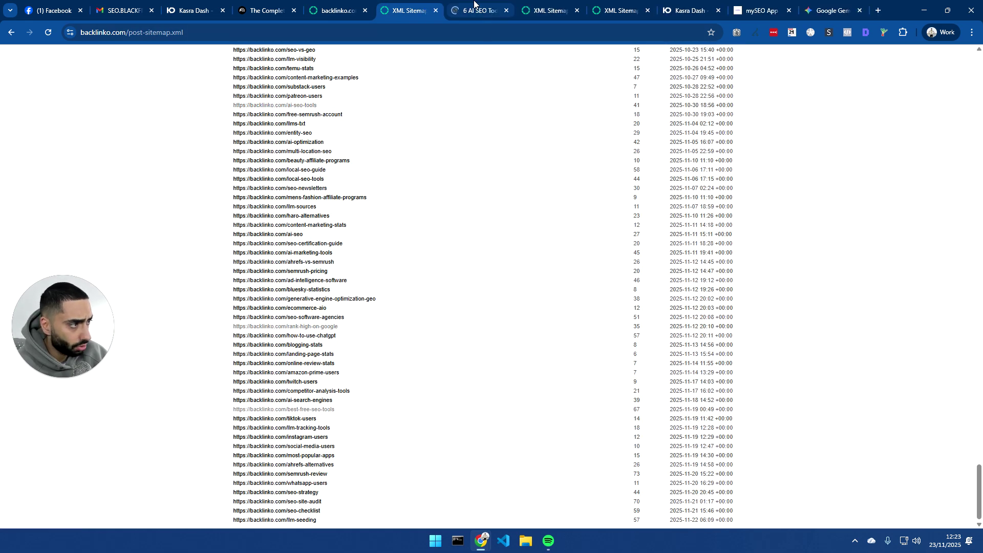
{"action": "left_click", "coordinate": [457, 17]}
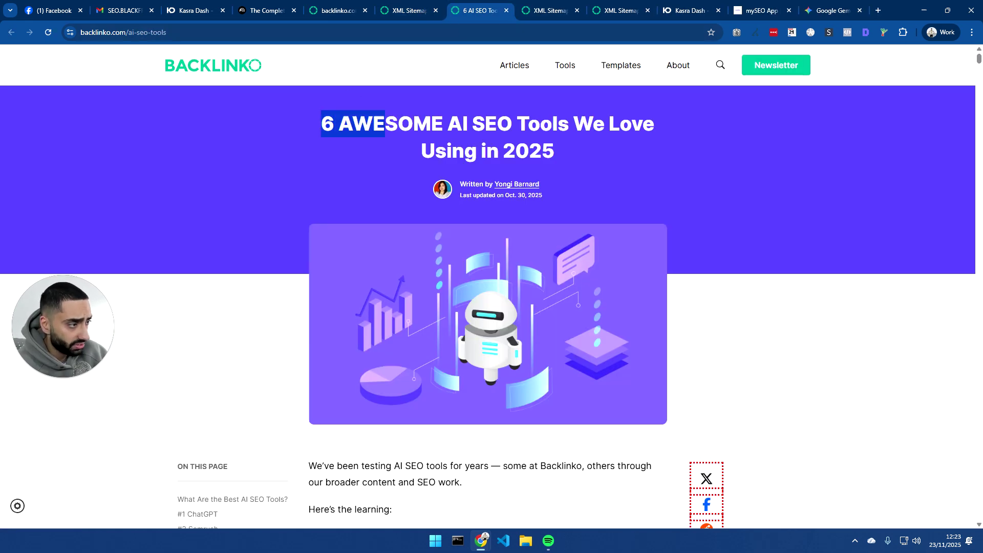
{"action": "left_click_drag", "start_coordinate": [385, 125], "coordinate": [573, 129]}
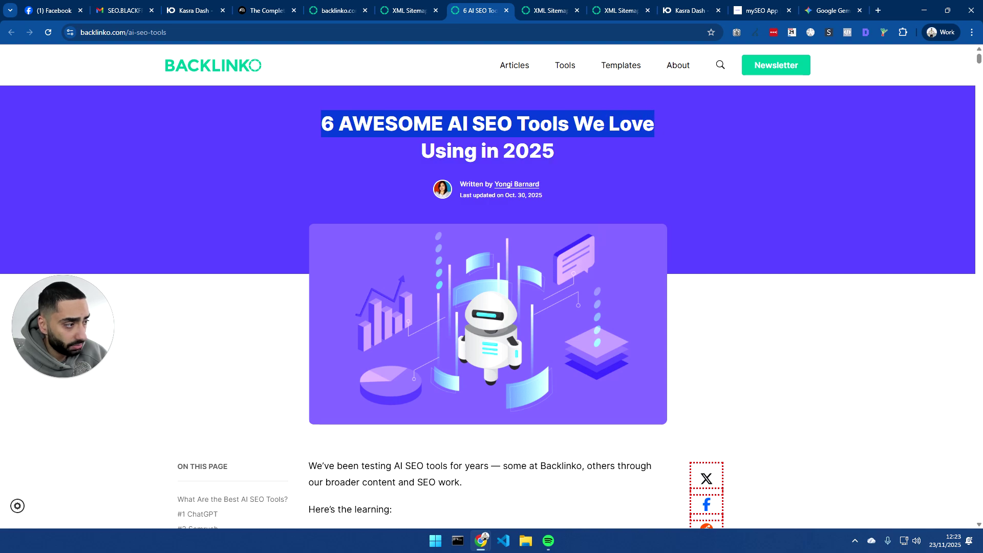
{"action": "key", "text": "ctrl+w"}
- Scroll to the top and select every URL row in the post sitemap
{"action": "scroll", "coordinate": [254, 185], "scroll_direction": "up", "scroll_amount": 10}
{"action": "scroll", "coordinate": [254, 185], "scroll_direction": "up", "scroll_amount": 15}
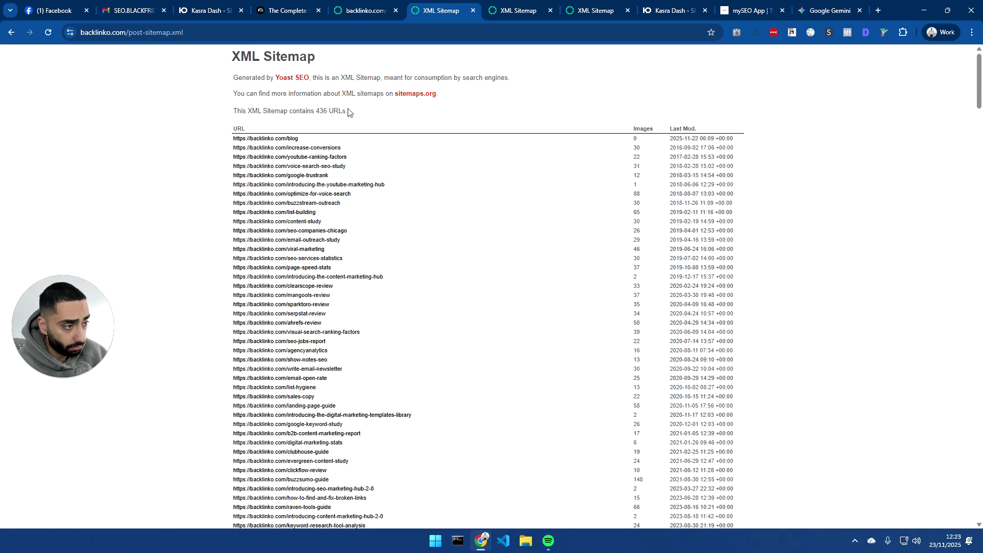
{"action": "left_click_drag", "start_coordinate": [234, 139], "coordinate": [745, 527]}
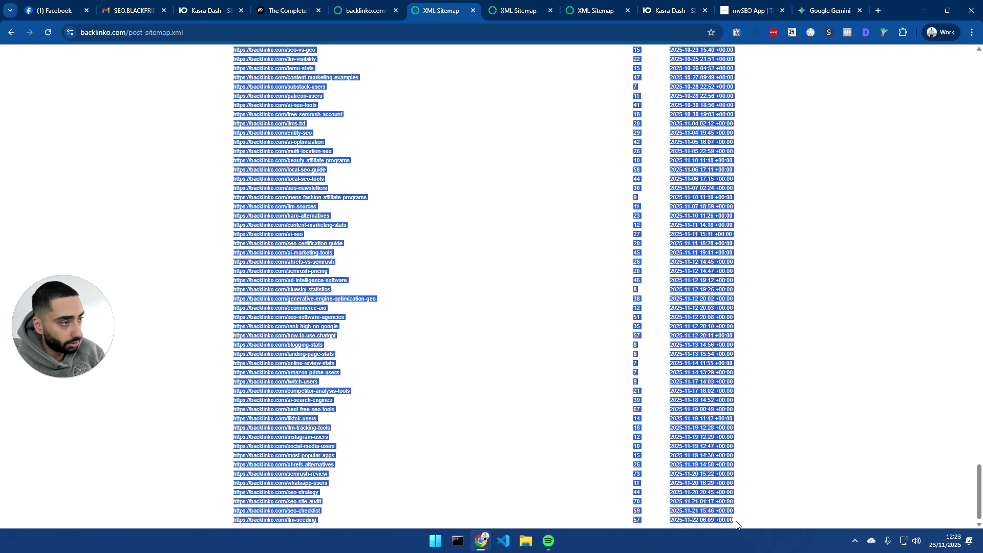
- Leave the SEO playbook notebook for the notebook list and create a new notebook
{"action": "left_click", "coordinate": [281, 12]}
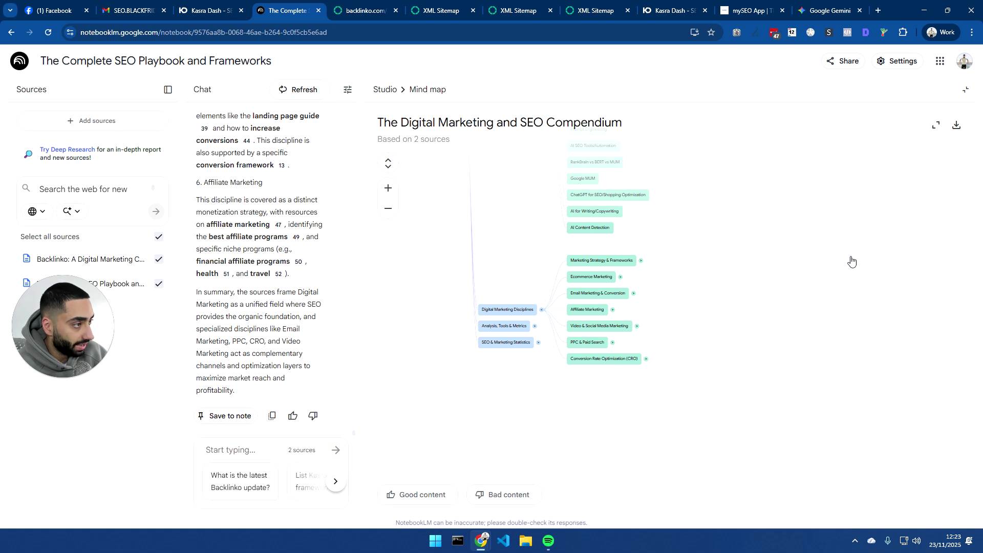
{"action": "key", "text": "alt+Left"}
{"action": "left_click", "coordinate": [187, 219]}
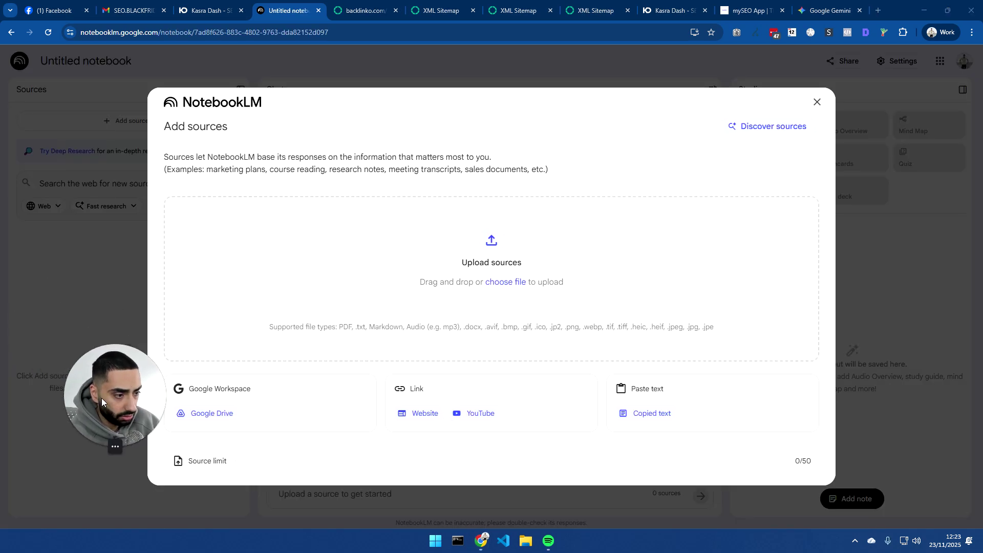
{"action": "left_click_drag", "start_coordinate": [102, 398], "coordinate": [65, 414]}
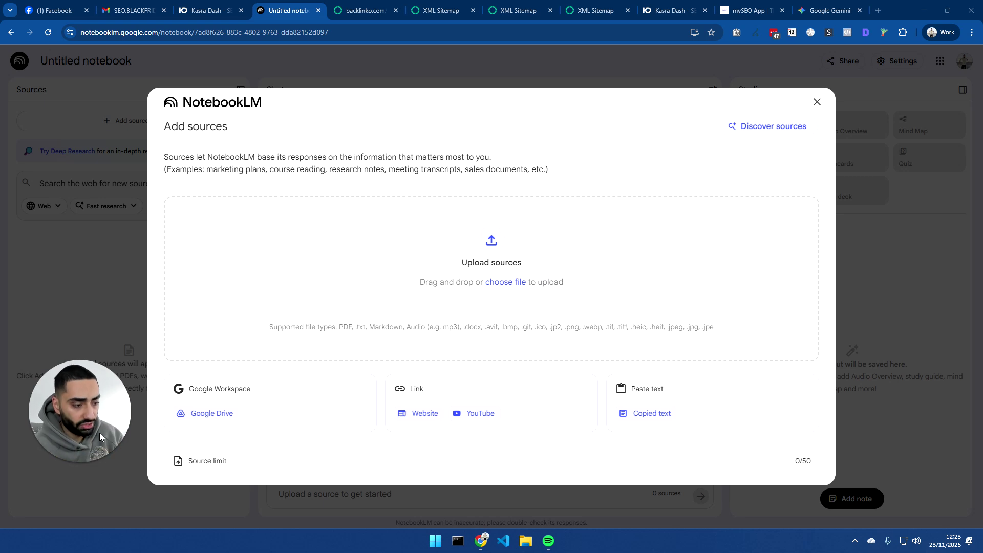
{"action": "left_click_drag", "start_coordinate": [66, 414], "coordinate": [112, 143]}
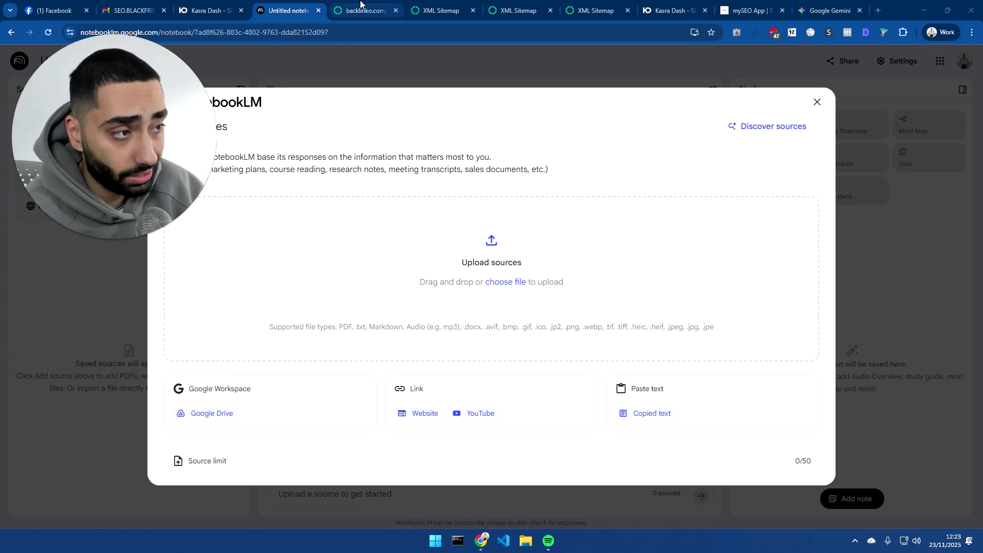
- Paste the copied Backlinko sitemap rows as a Copied text source and insert it
{"action": "key", "text": "ctrl+Tab"}
{"action": "key", "text": "ctrl+Tab"}
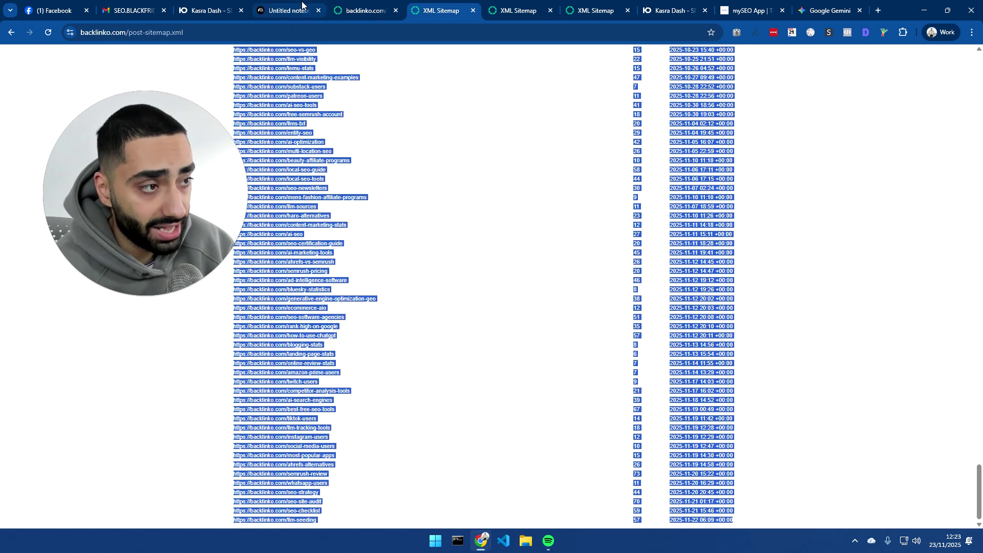
{"action": "left_click", "coordinate": [290, 11]}
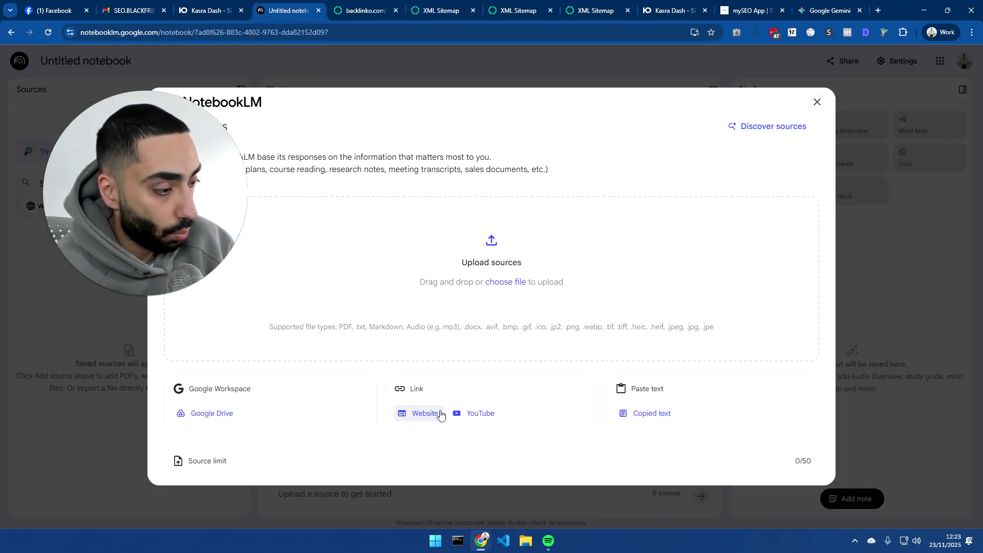
{"action": "left_click", "coordinate": [652, 413]}
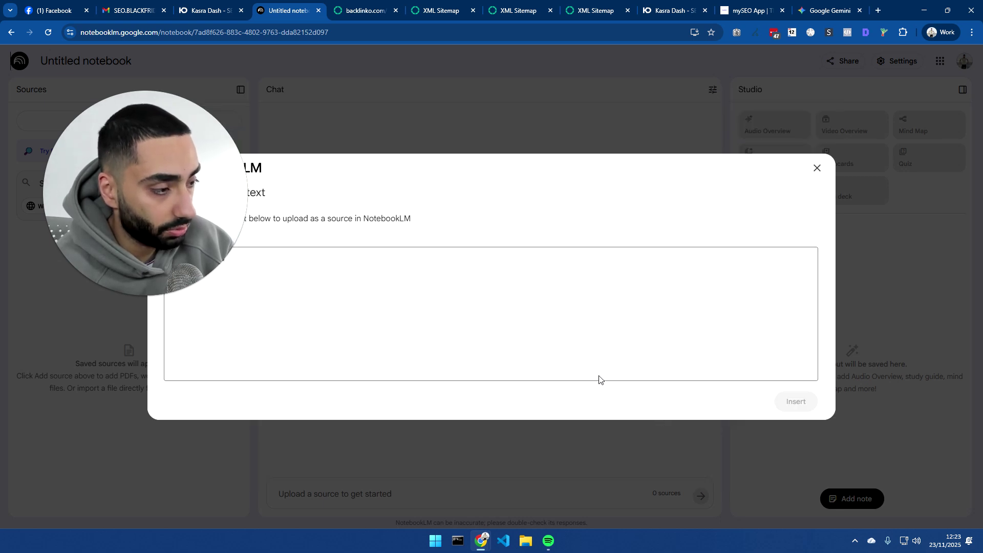
{"action": "left_click_drag", "start_coordinate": [154, 287], "coordinate": [122, 249]}
{"action": "left_click", "coordinate": [102, 258]}
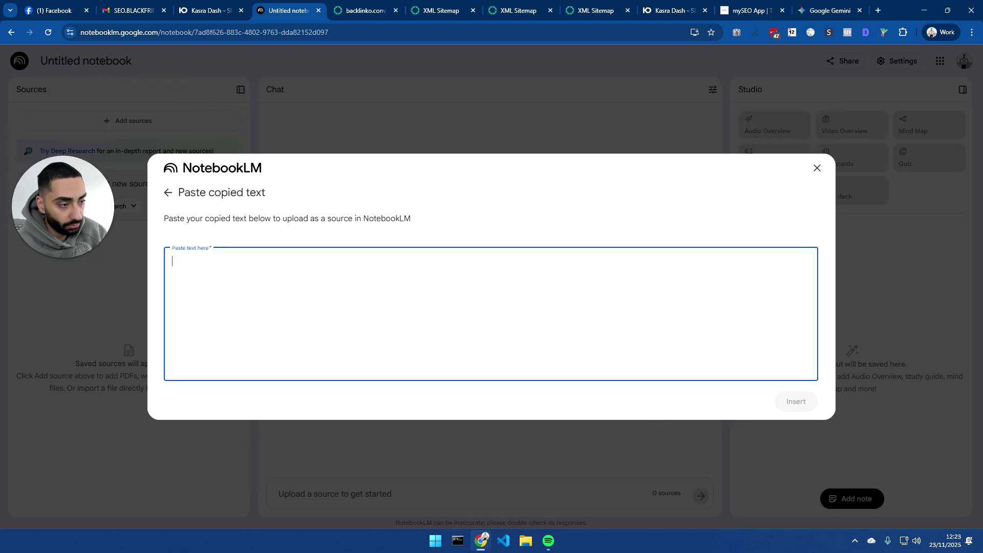
{"action": "key", "text": "ctrl+v"}
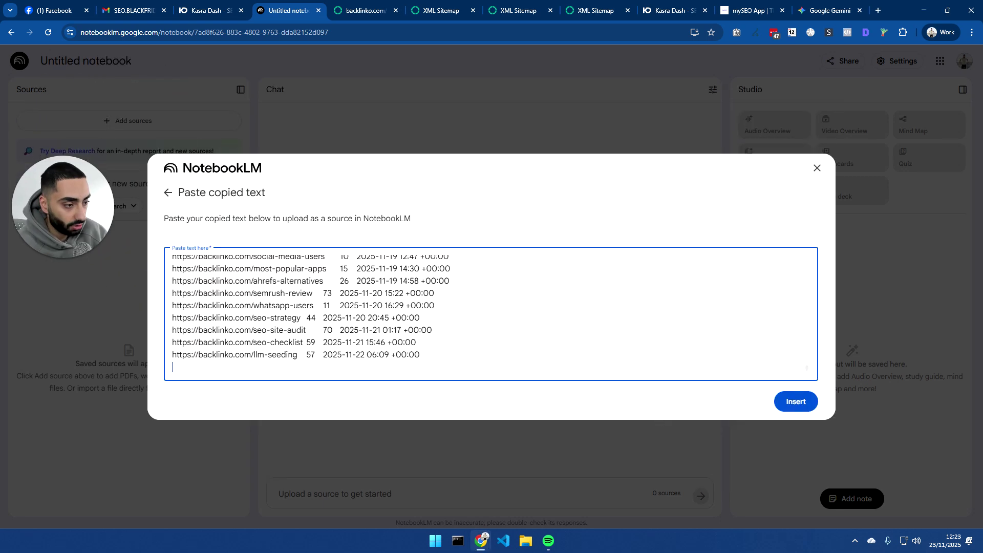
{"action": "left_click", "coordinate": [797, 402]}
{"action": "left_click_drag", "start_coordinate": [63, 215], "coordinate": [57, 367]}
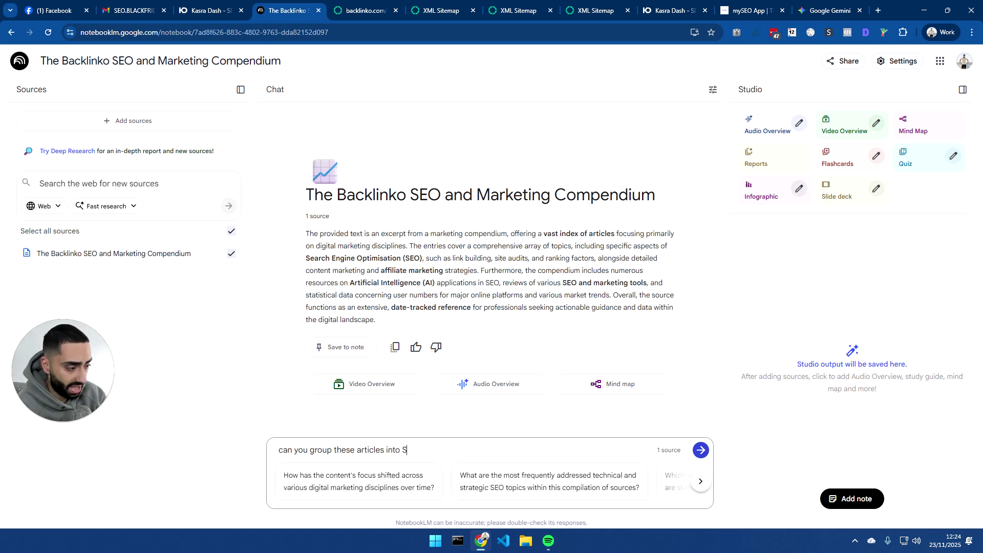
- Send 'can you group these articles into SEO buckets' and skim the ten-bucket answer
{"action": "key", "text": "Return"}
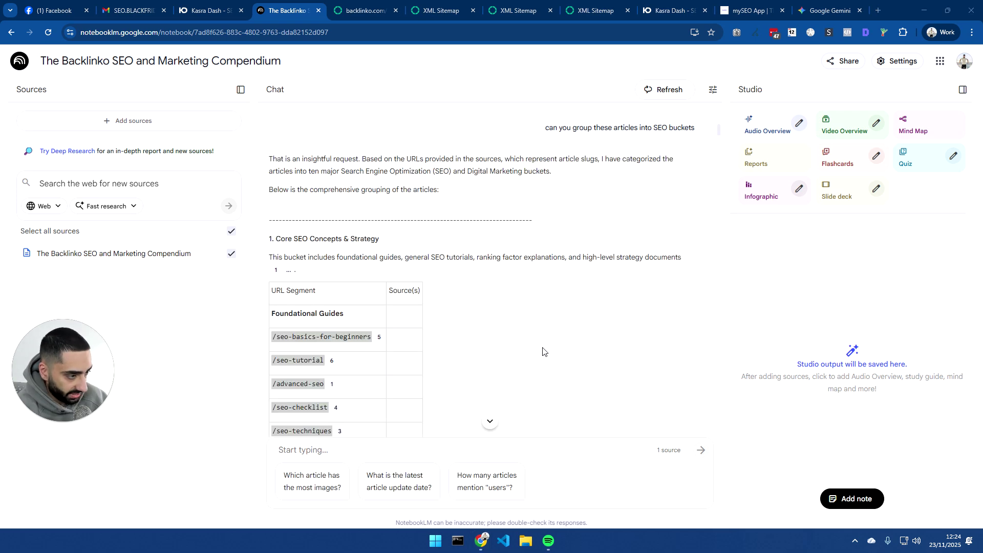
{"action": "scroll", "coordinate": [345, 313], "scroll_direction": "down", "scroll_amount": 6}
{"action": "scroll", "coordinate": [354, 307], "scroll_direction": "up", "scroll_amount": 4}
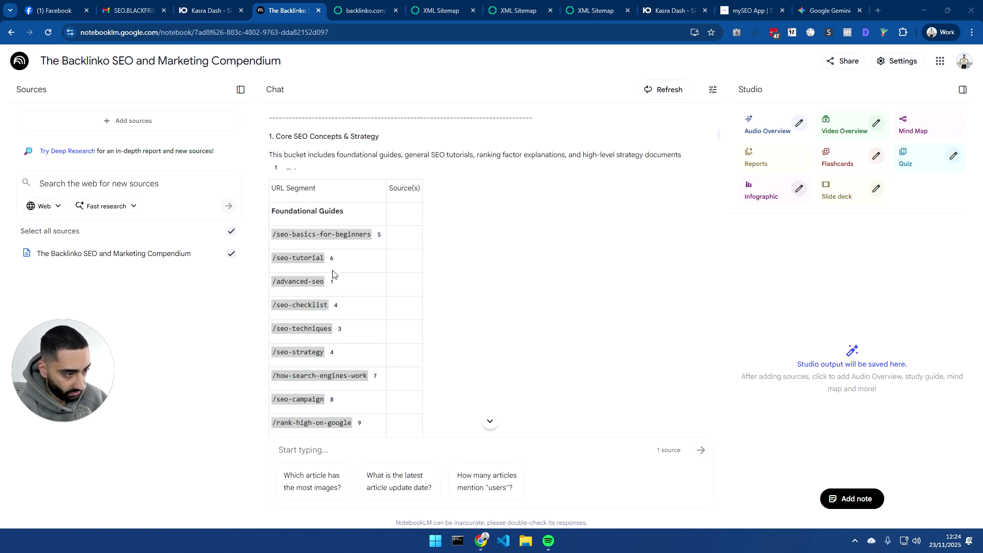
- Generate a mind map from the Backlinko source
{"action": "left_click", "coordinate": [359, 449]}
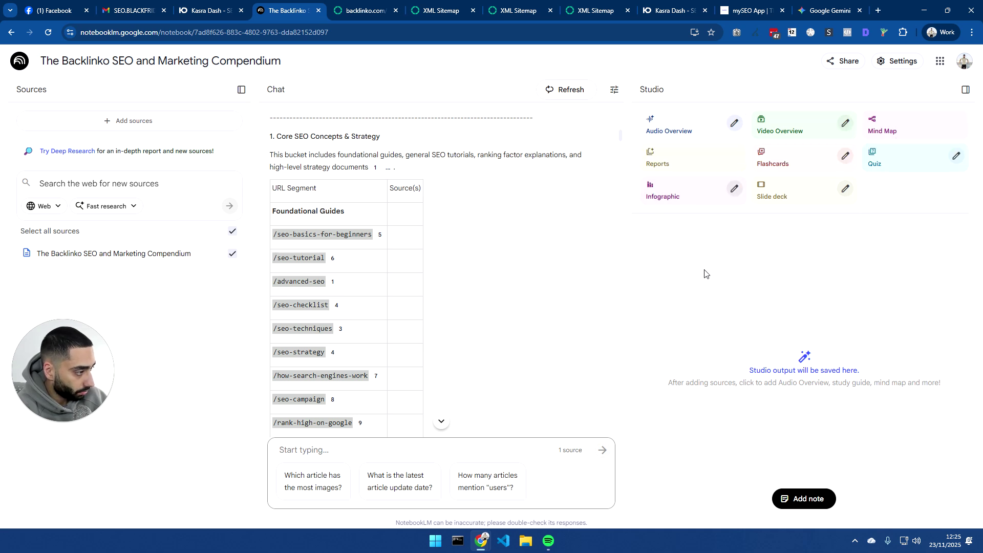
{"action": "left_click", "coordinate": [890, 129]}
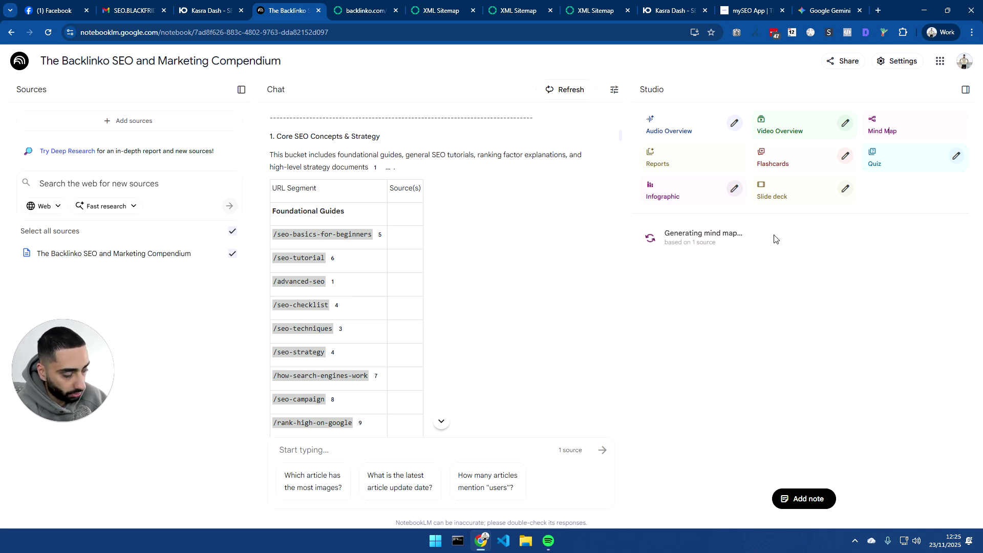
{"action": "scroll", "coordinate": [501, 285], "scroll_direction": "down", "scroll_amount": 10}
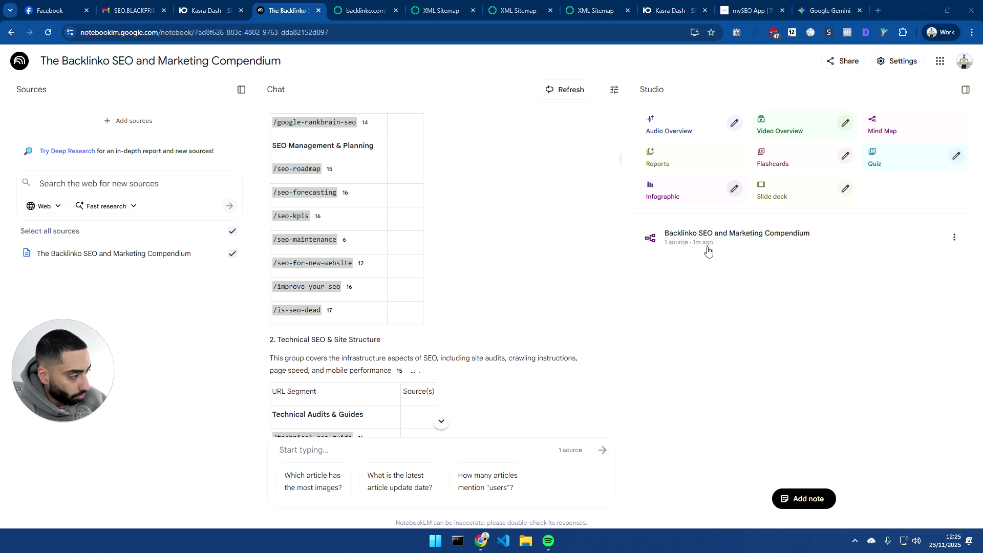
- Open the mind map full screen and expand the SEO & Search Engine Optimization node
{"action": "left_click", "coordinate": [708, 250]}
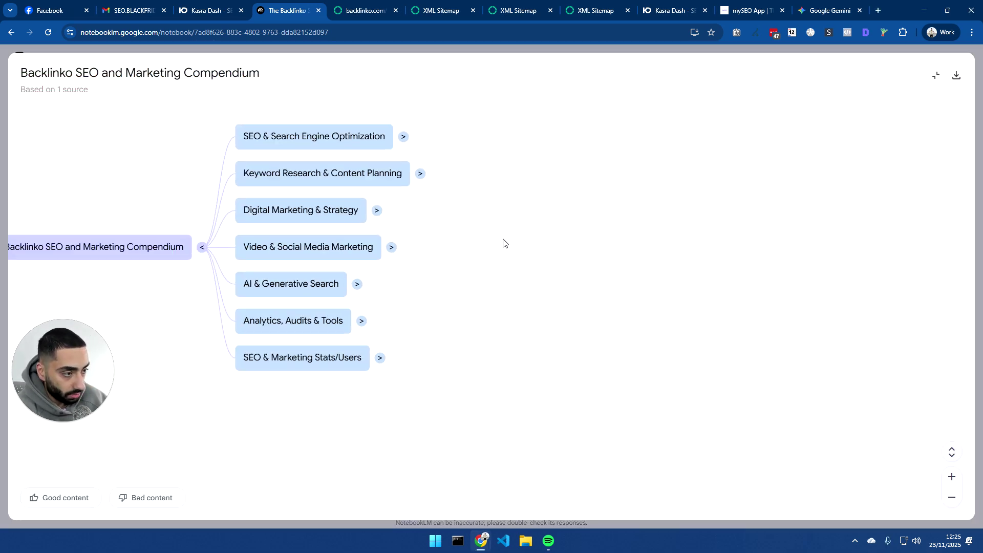
{"action": "left_click_drag", "start_coordinate": [143, 183], "coordinate": [235, 186]}
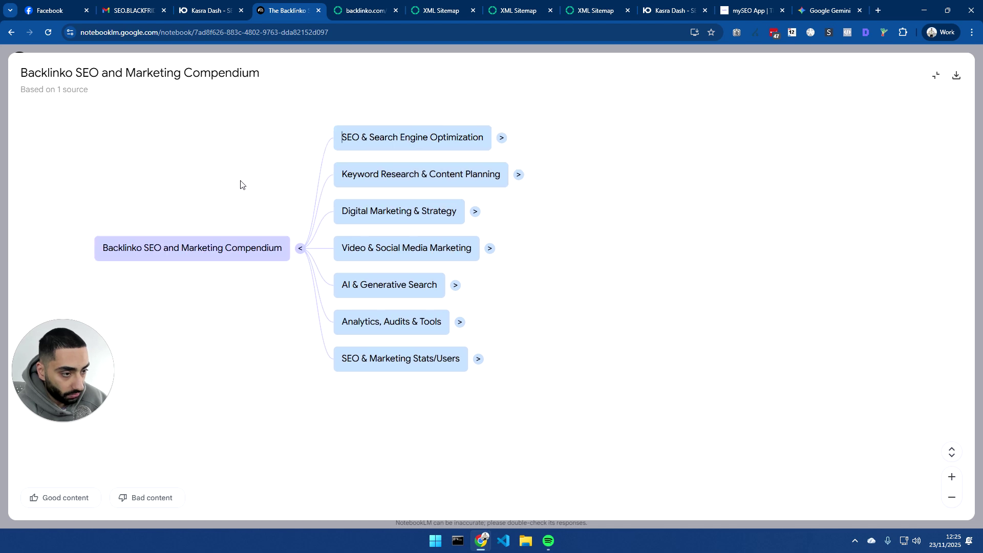
{"action": "left_click", "coordinate": [201, 249]}
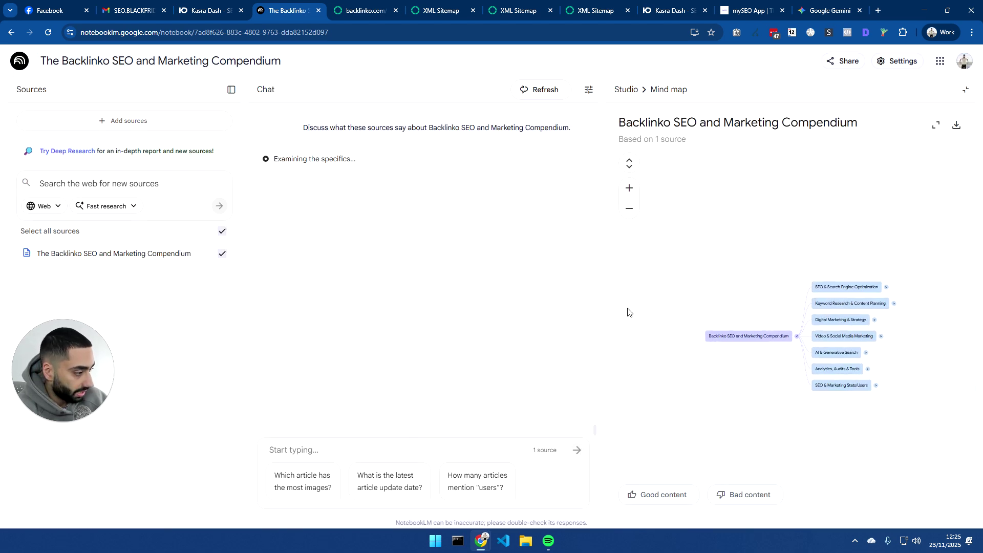
{"action": "left_click", "coordinate": [933, 130]}
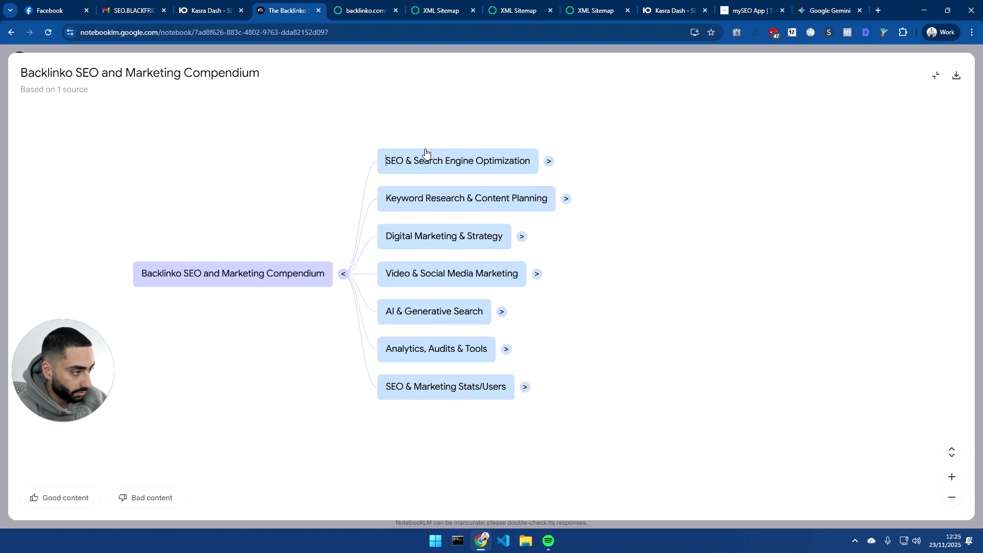
{"action": "left_click", "coordinate": [441, 151]}
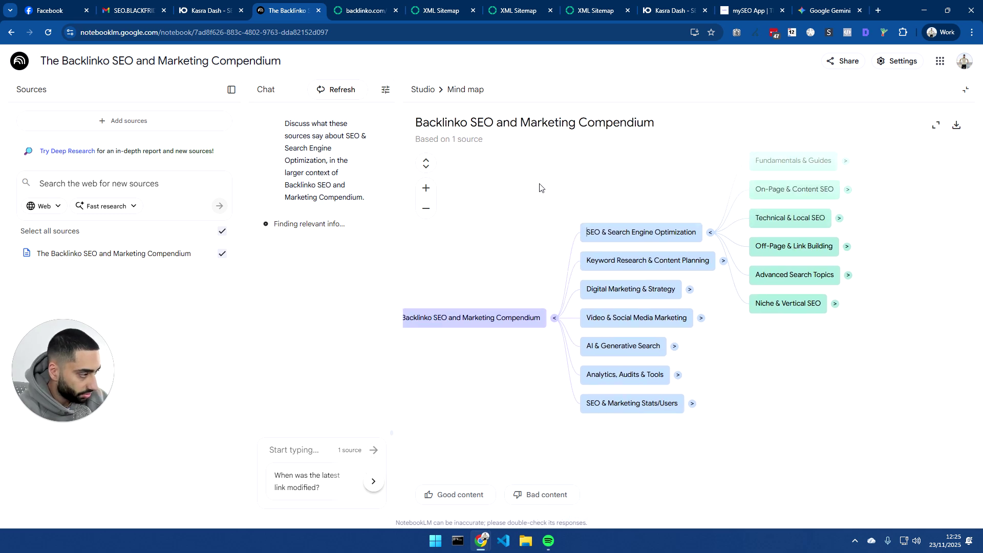
- Expand Fundamentals & Guides, pan through its subtopics, then collapse it
{"action": "left_click", "coordinate": [713, 220]}
{"action": "scroll", "coordinate": [625, 219], "scroll_direction": "up", "scroll_amount": 5}
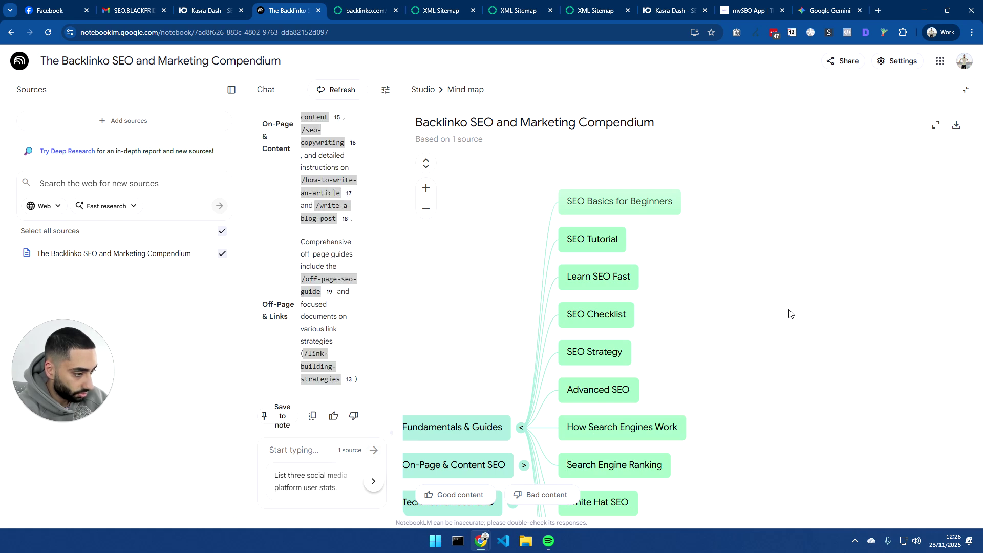
{"action": "left_click_drag", "start_coordinate": [726, 338], "coordinate": [779, 206]}
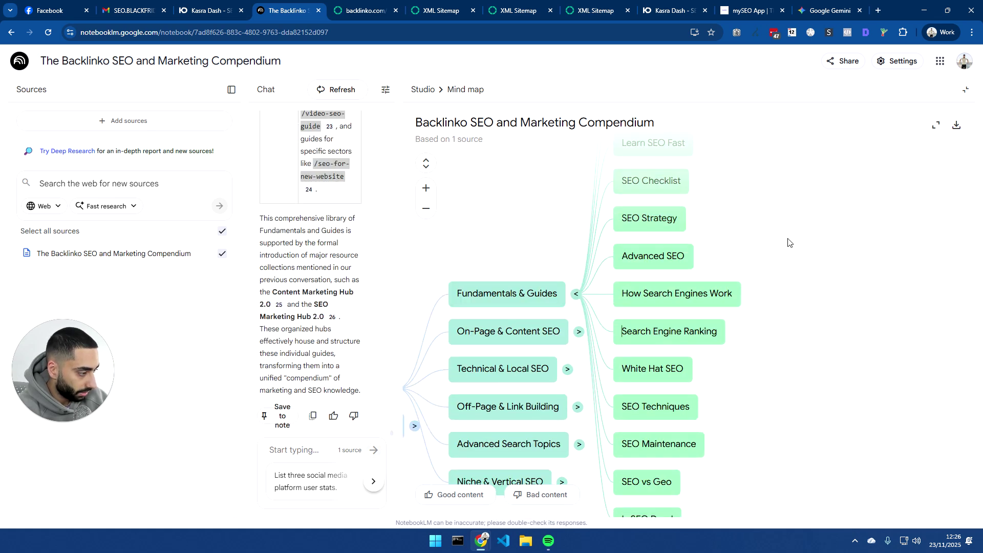
{"action": "left_click_drag", "start_coordinate": [756, 411], "coordinate": [781, 314]}
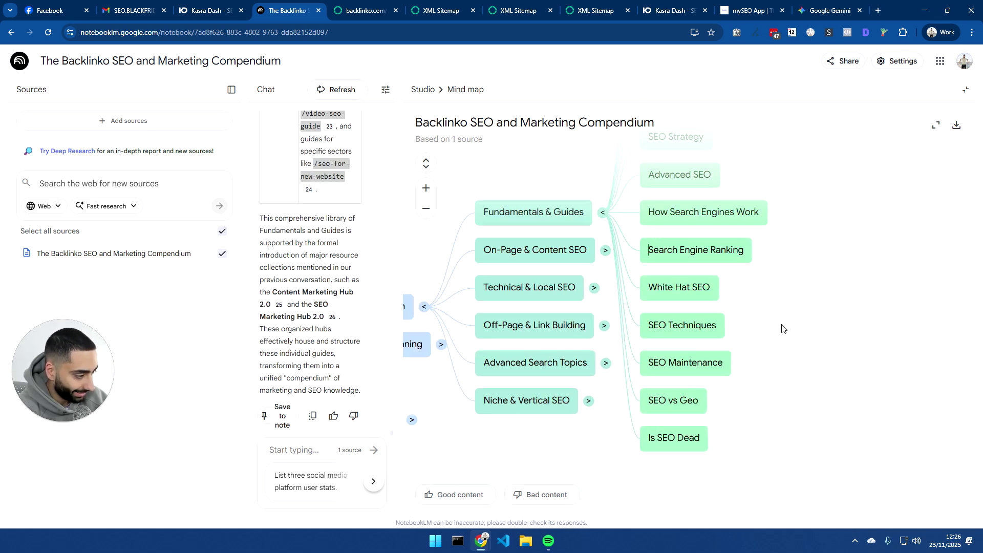
{"action": "scroll", "coordinate": [649, 349], "scroll_direction": "down", "scroll_amount": 1}
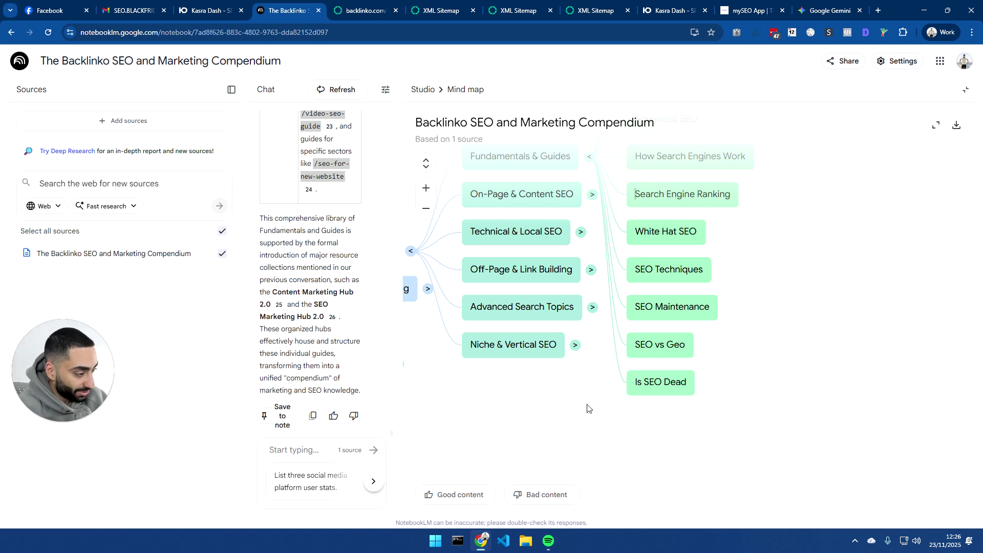
{"action": "left_click_drag", "start_coordinate": [823, 255], "coordinate": [815, 353]}
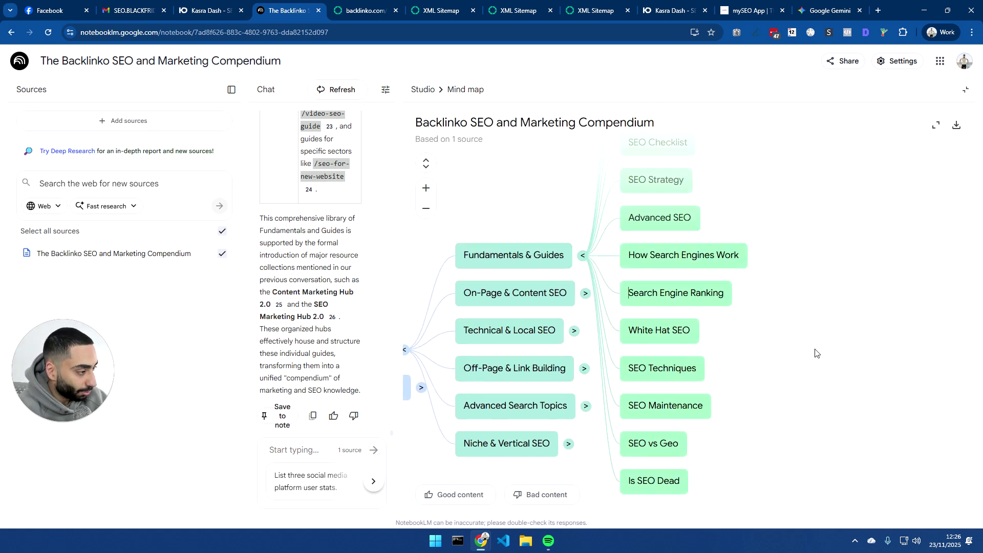
{"action": "left_click", "coordinate": [582, 256]}
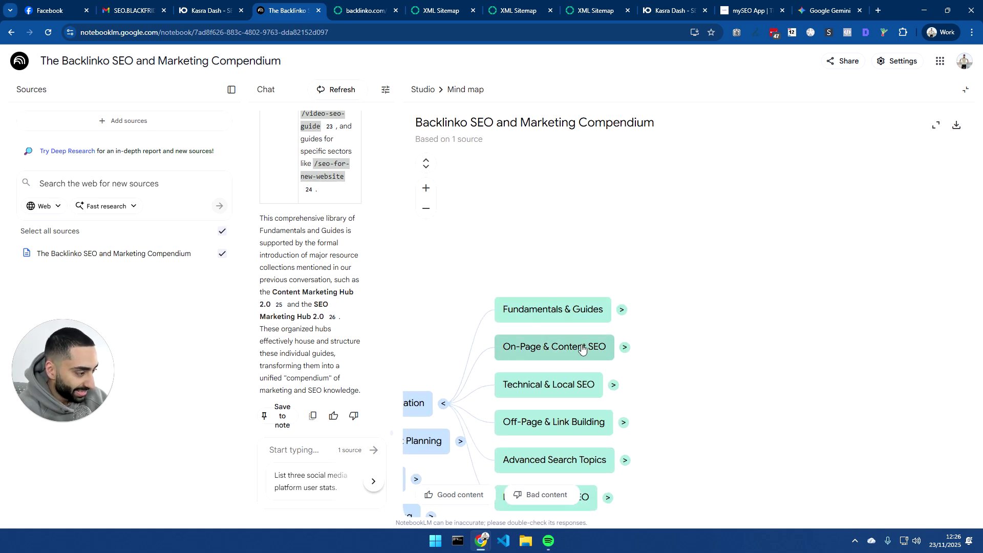
- Expand On-Page & Content SEO, ask the chat about it, then collapse the SEO branch
{"action": "left_click", "coordinate": [626, 351]}
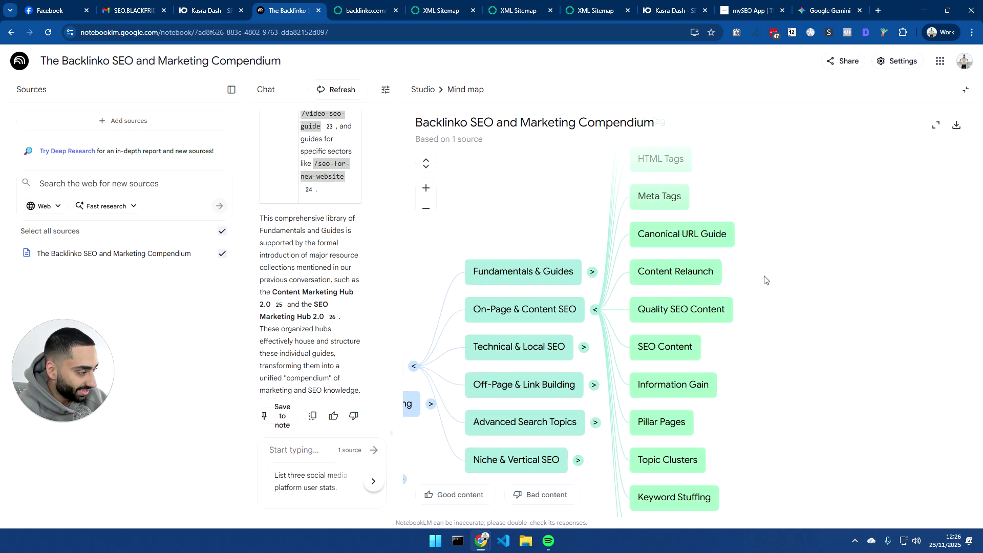
{"action": "scroll", "coordinate": [605, 248], "scroll_direction": "up", "scroll_amount": 2}
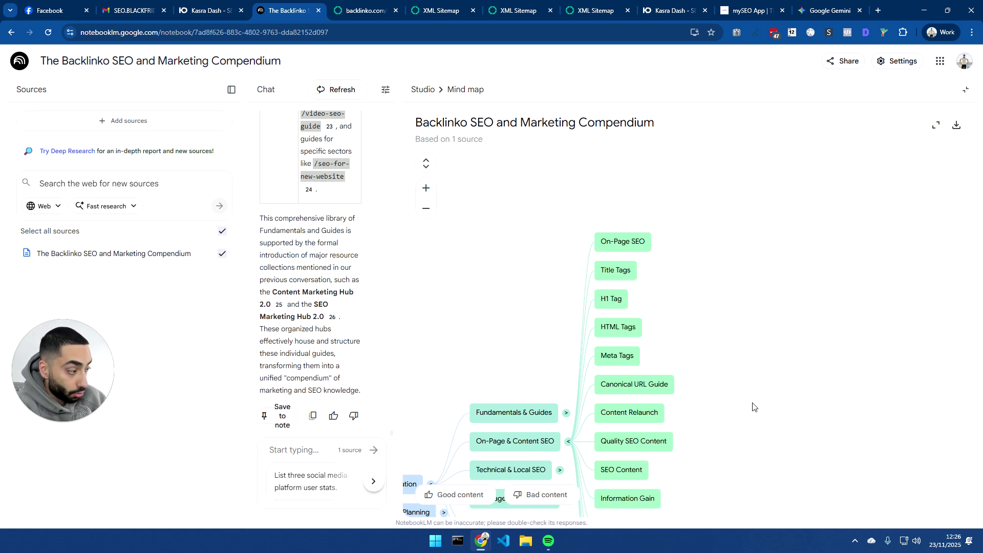
{"action": "scroll", "coordinate": [727, 432], "scroll_direction": "up", "scroll_amount": 2}
{"action": "left_click_drag", "start_coordinate": [717, 443], "coordinate": [692, 315]}
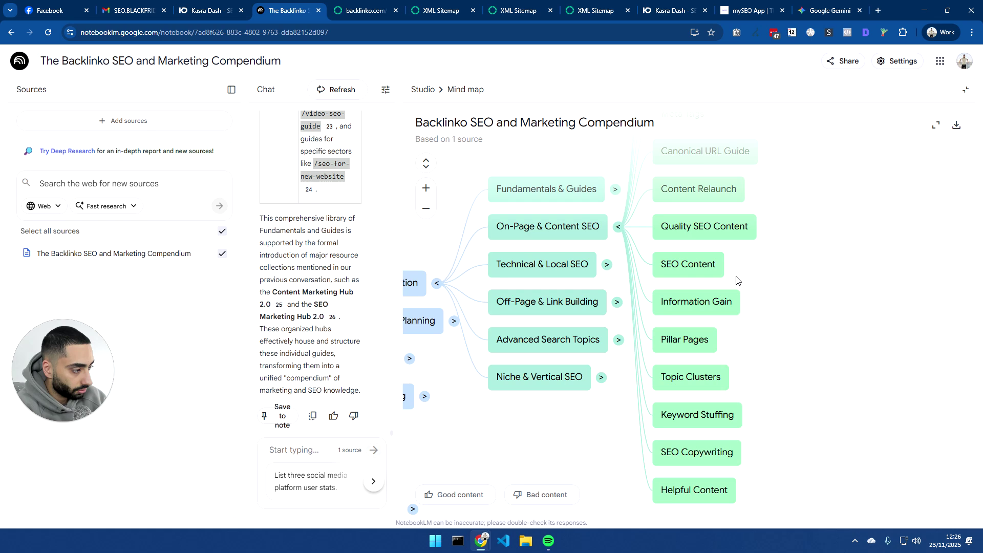
{"action": "left_click", "coordinate": [553, 227]}
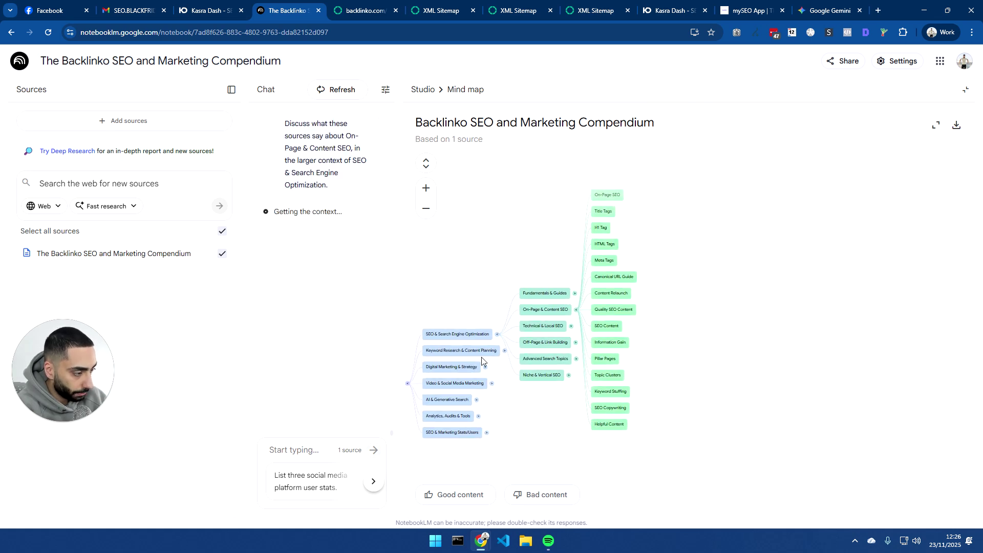
{"action": "scroll", "coordinate": [464, 336], "scroll_direction": "up", "scroll_amount": 5}
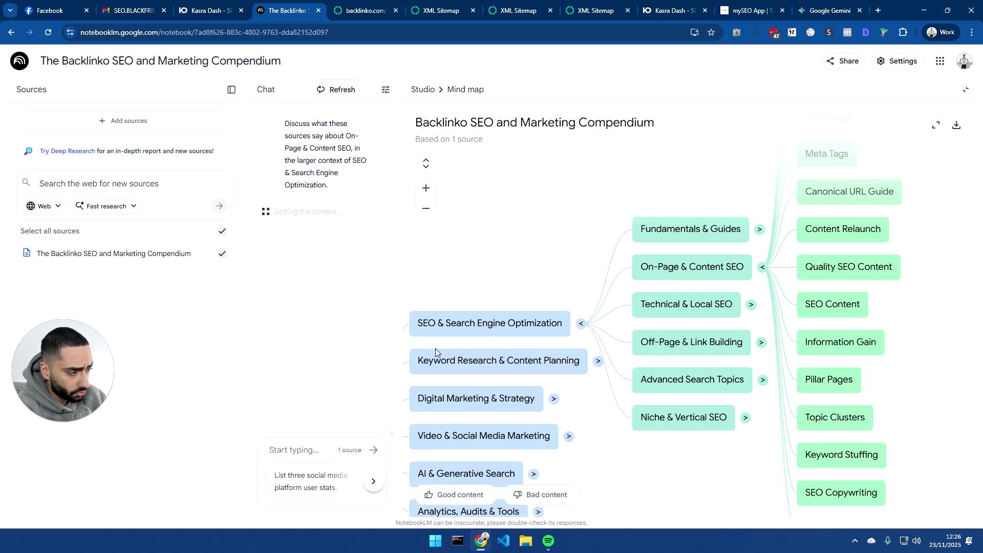
{"action": "left_click", "coordinate": [617, 295]}
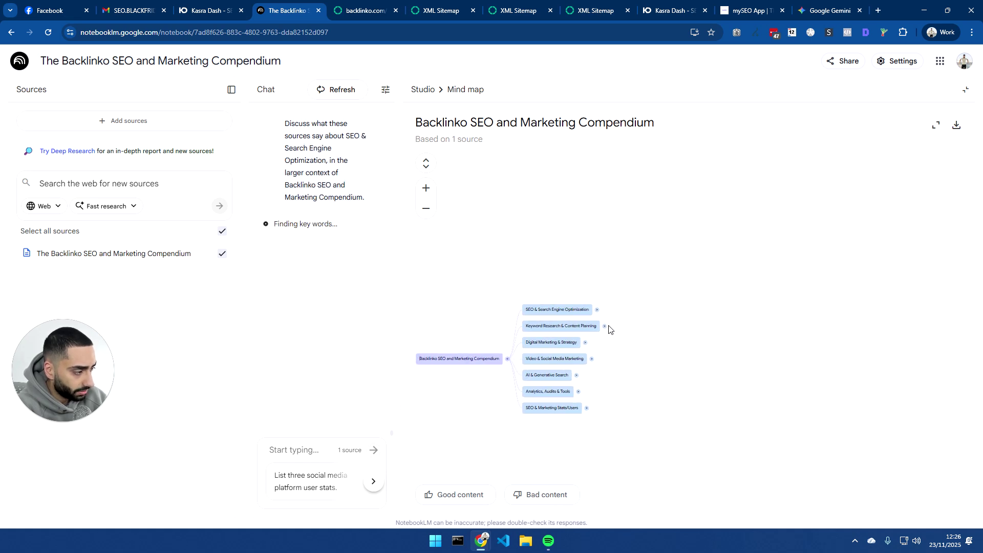
- Expand the Keyword Research & Content Planning and Digital Marketing & Strategy branches
{"action": "scroll", "coordinate": [609, 333], "scroll_direction": "up", "scroll_amount": 5}
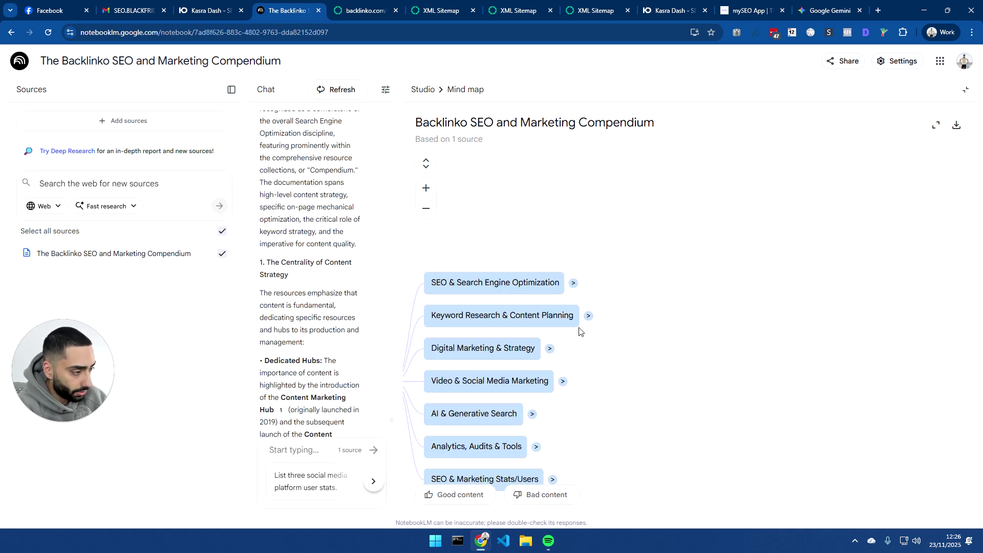
{"action": "left_click", "coordinate": [589, 316]}
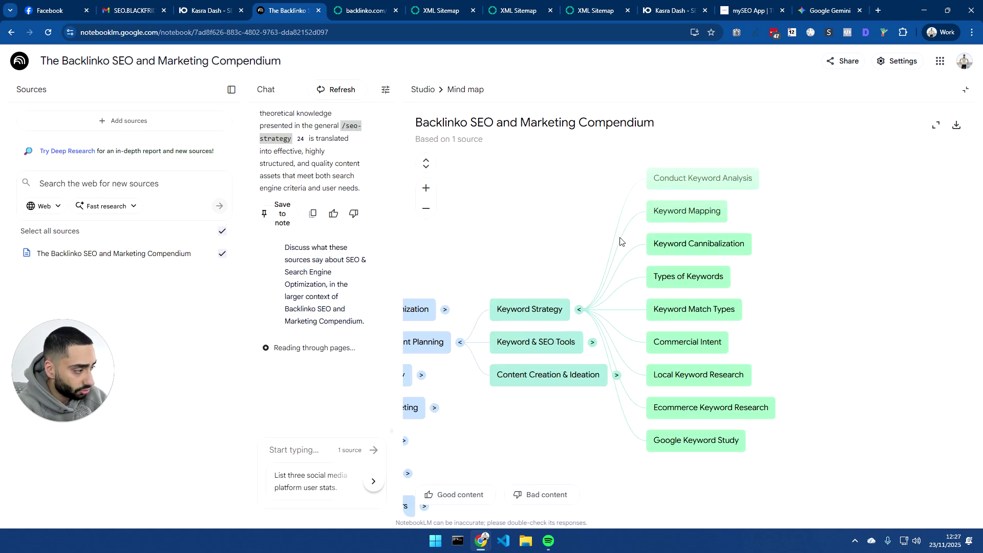
{"action": "scroll", "coordinate": [656, 243], "scroll_direction": "down", "scroll_amount": 2}
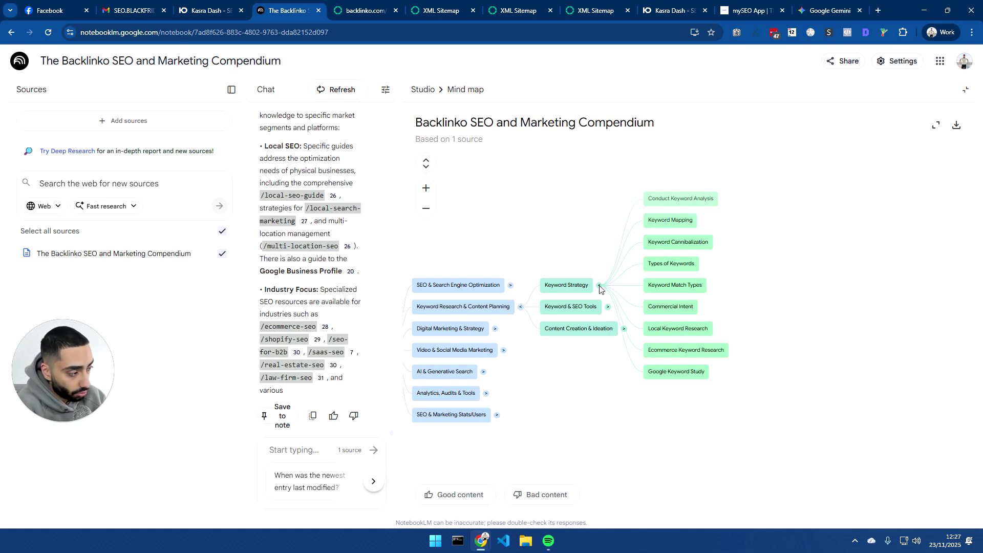
{"action": "left_click", "coordinate": [447, 335]}
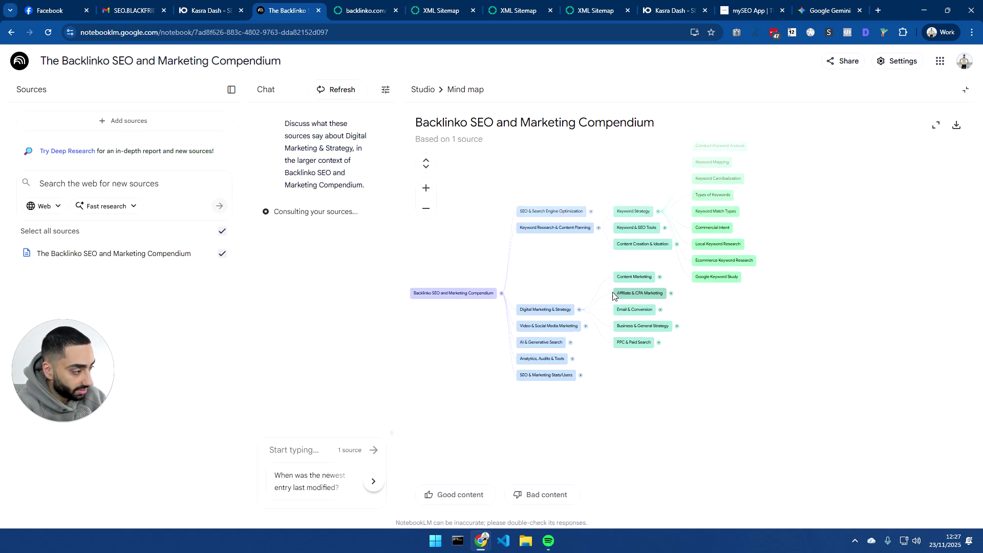
- Expand Affiliate & CPA Marketing, Content Marketing and Email & Conversion, asking about Email & Conversion
{"action": "left_click", "coordinate": [686, 302]}
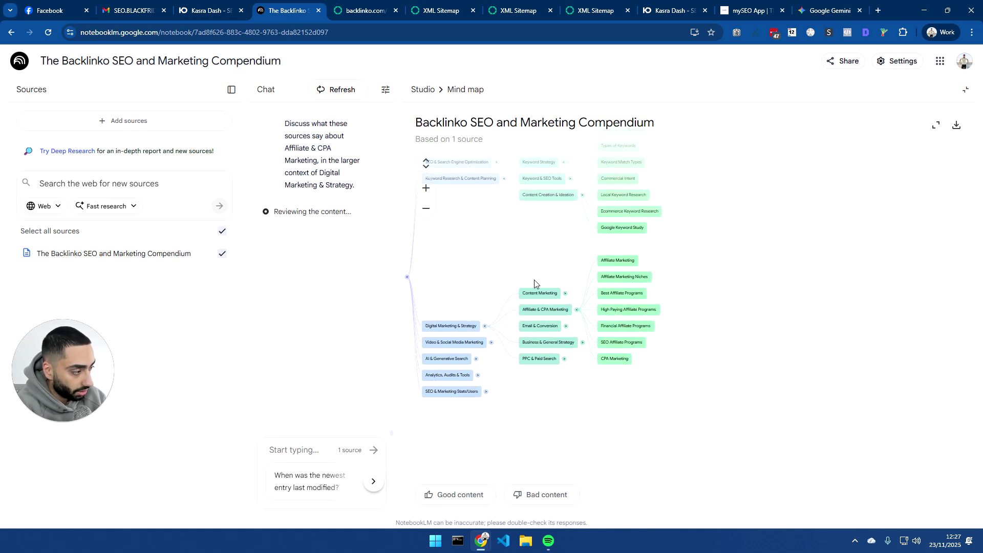
{"action": "left_click", "coordinate": [537, 298]}
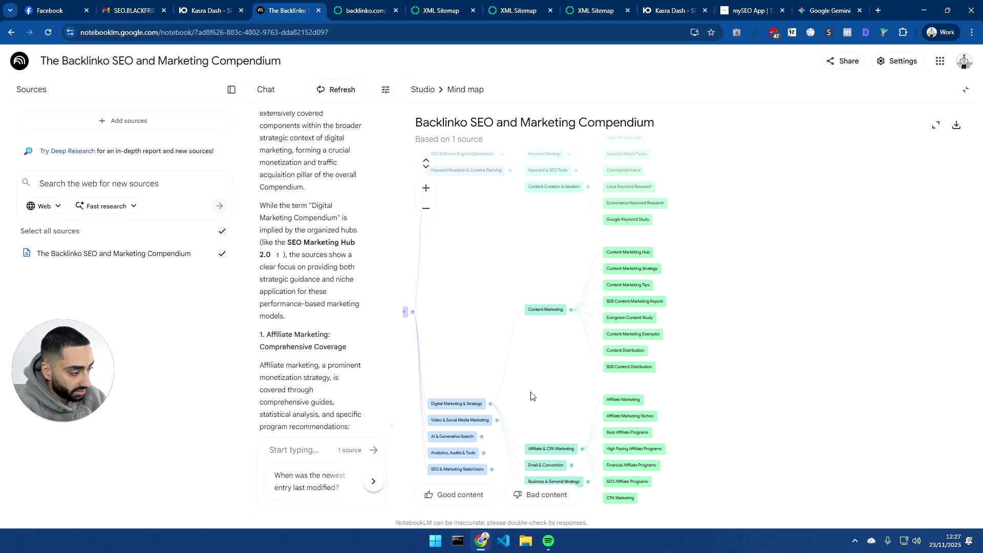
{"action": "left_click", "coordinate": [472, 307]}
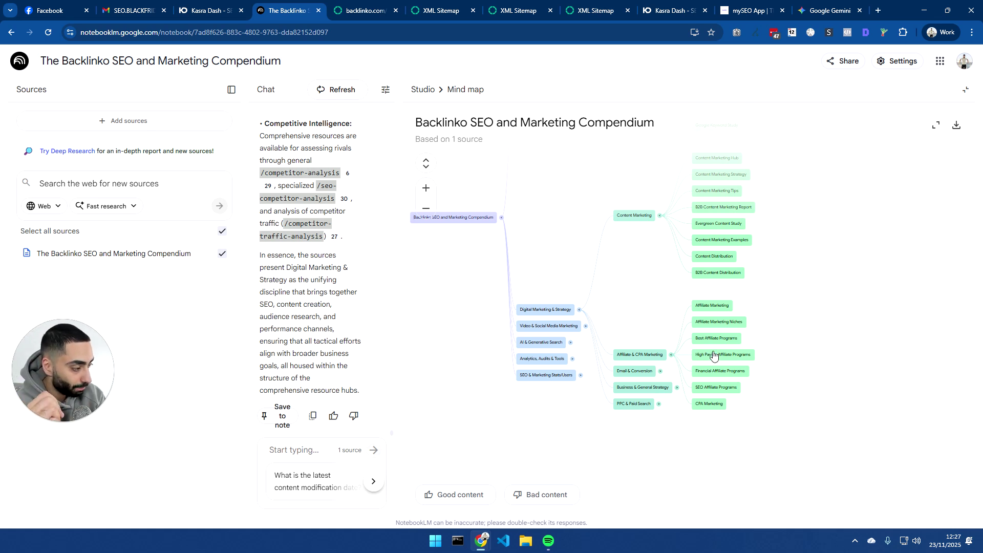
{"action": "left_click", "coordinate": [643, 377]}
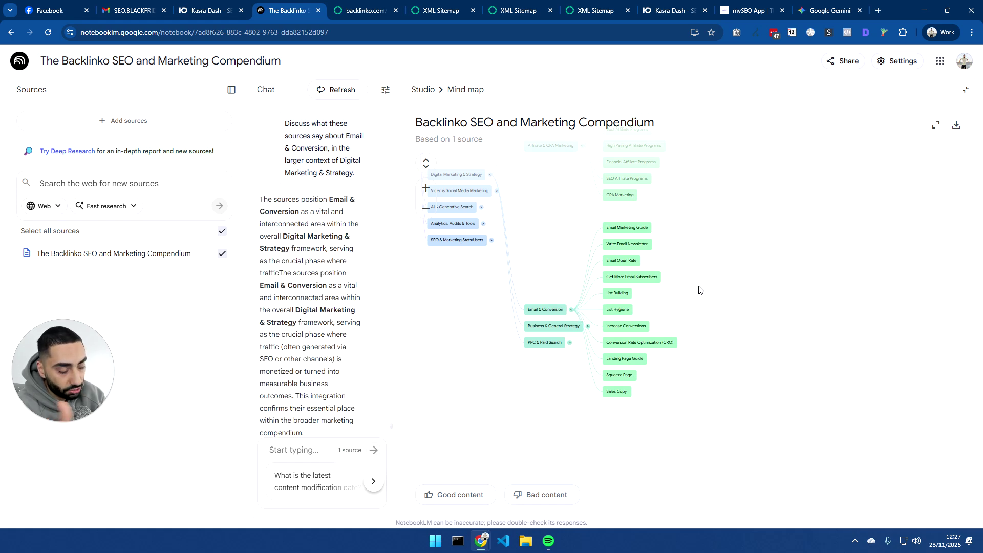
{"action": "scroll", "coordinate": [582, 348], "scroll_direction": "up", "scroll_amount": 5}
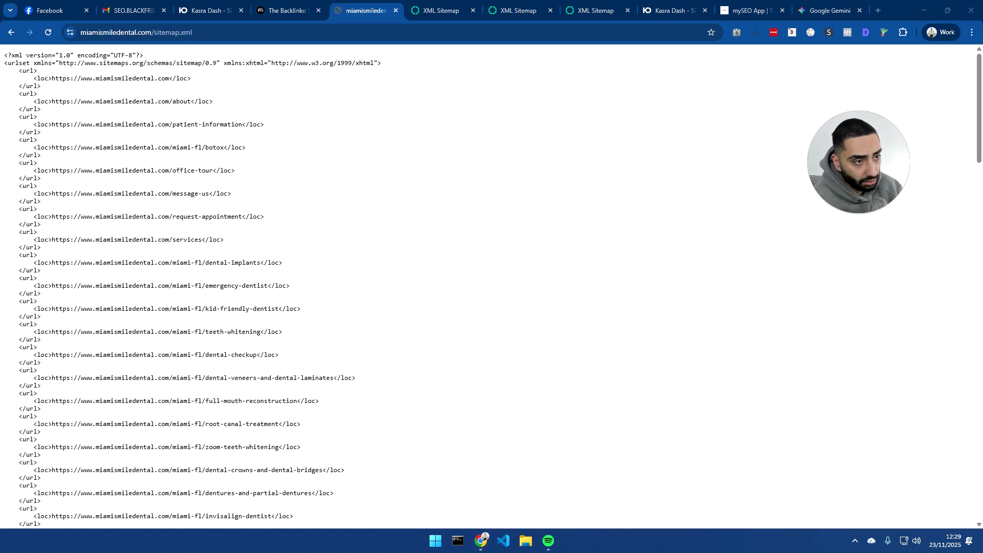
- Copy the Miami Smile Dental sitemap XML and paste it as a text source in a new notebook
{"action": "left_click_drag", "start_coordinate": [3, 54], "coordinate": [308, 530]}
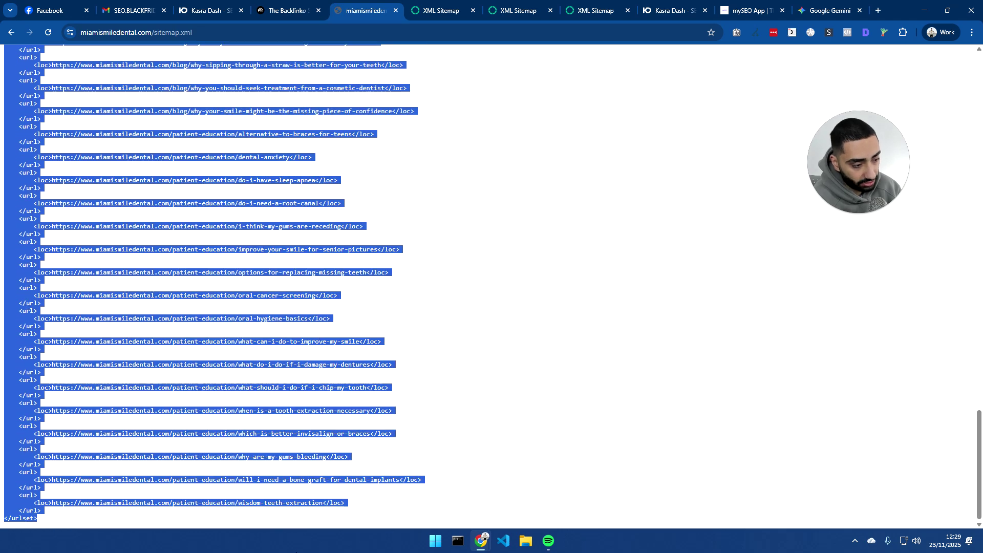
{"action": "left_click", "coordinate": [275, 10]}
{"action": "left_click", "coordinate": [19, 64]}
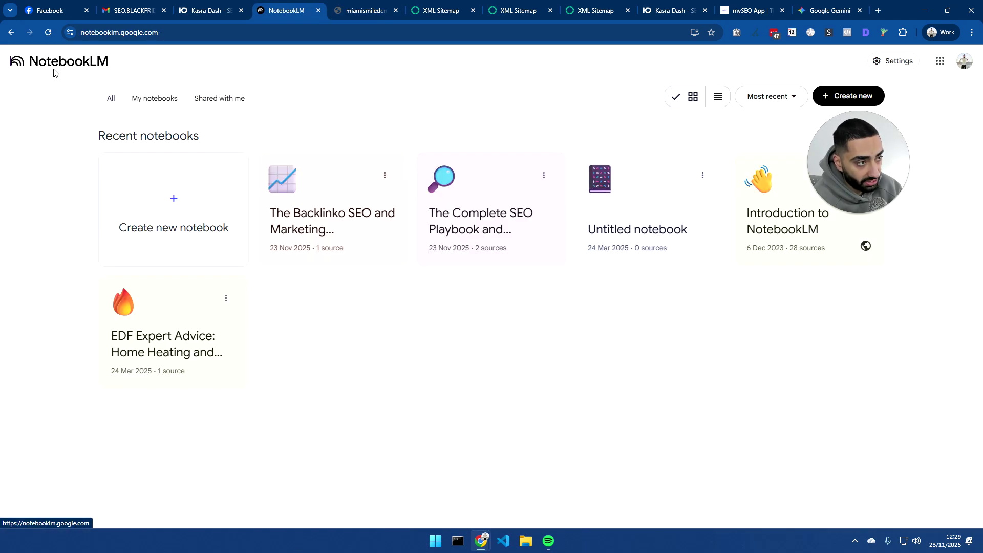
{"action": "left_click", "coordinate": [176, 219]}
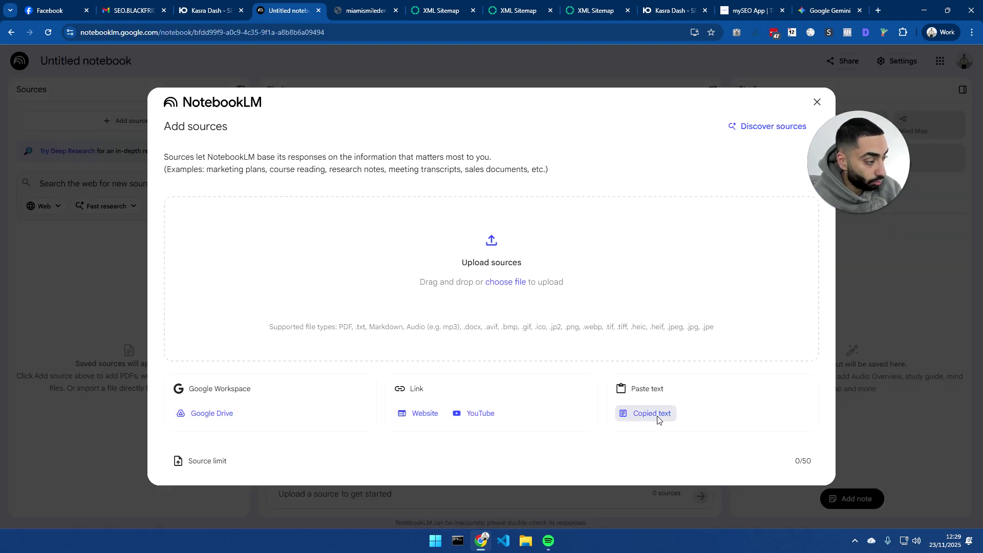
{"action": "left_click", "coordinate": [658, 419]}
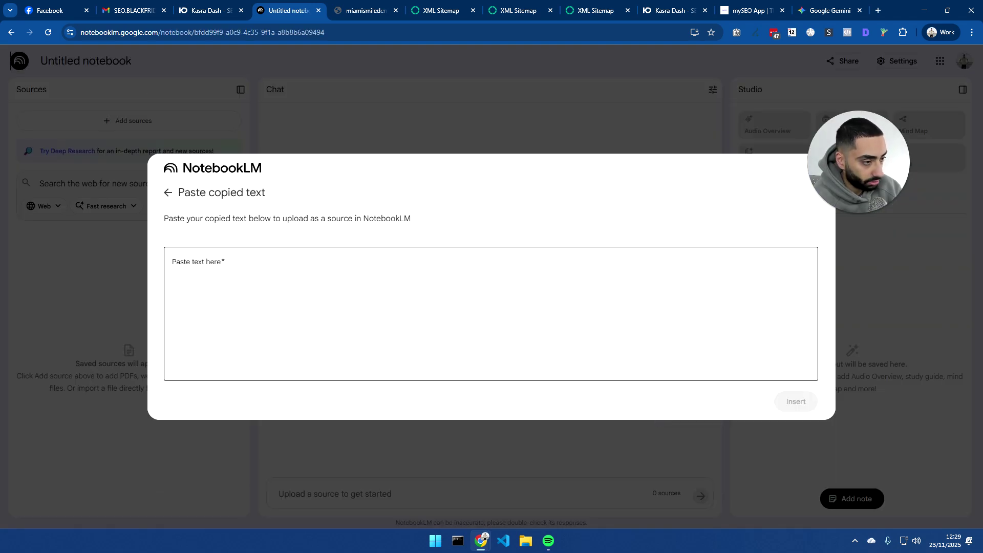
{"action": "key", "text": "ctrl+v"}
{"action": "left_click", "coordinate": [797, 402]}
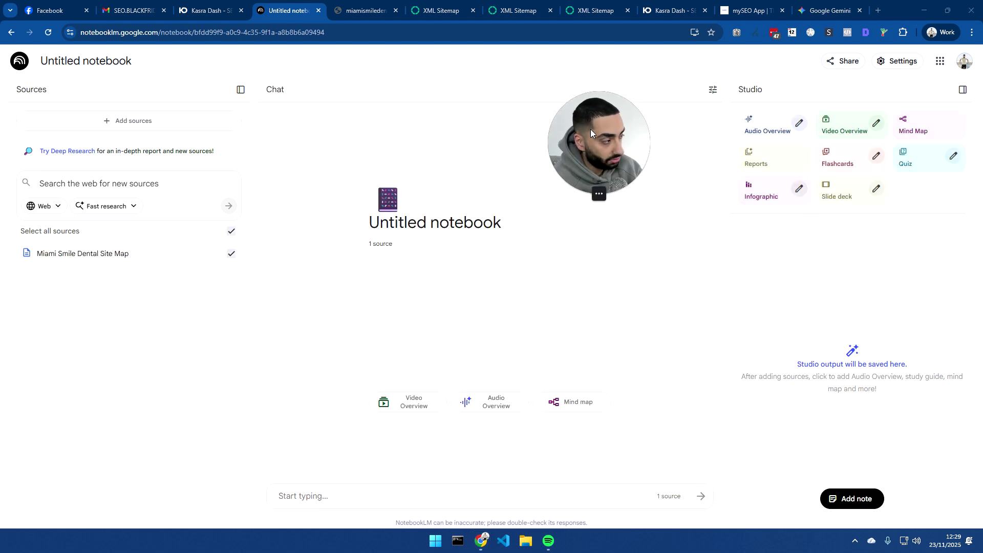
- Start a mind map from the sitemap source and go back to the sitemap page
{"action": "left_click_drag", "start_coordinate": [591, 129], "coordinate": [90, 115]}
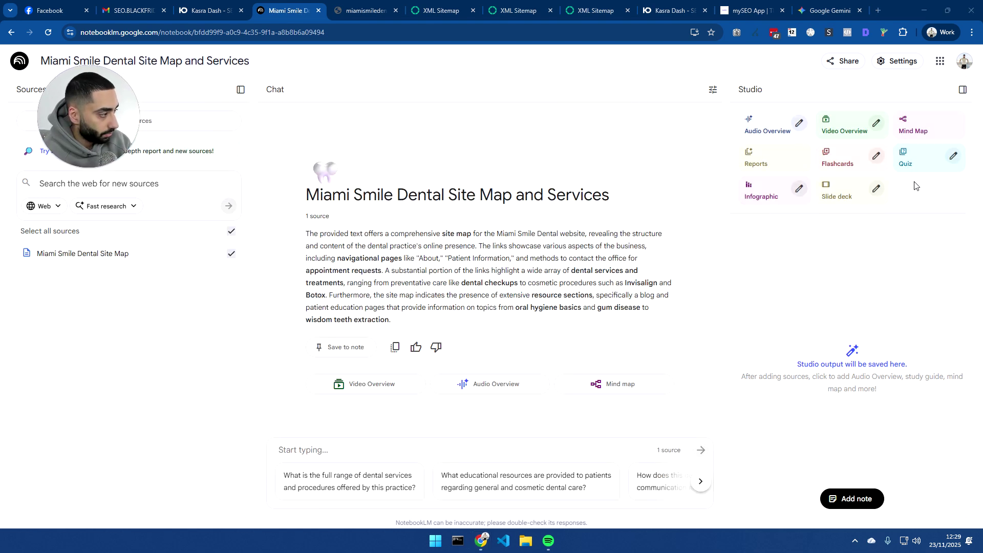
{"action": "left_click", "coordinate": [919, 131]}
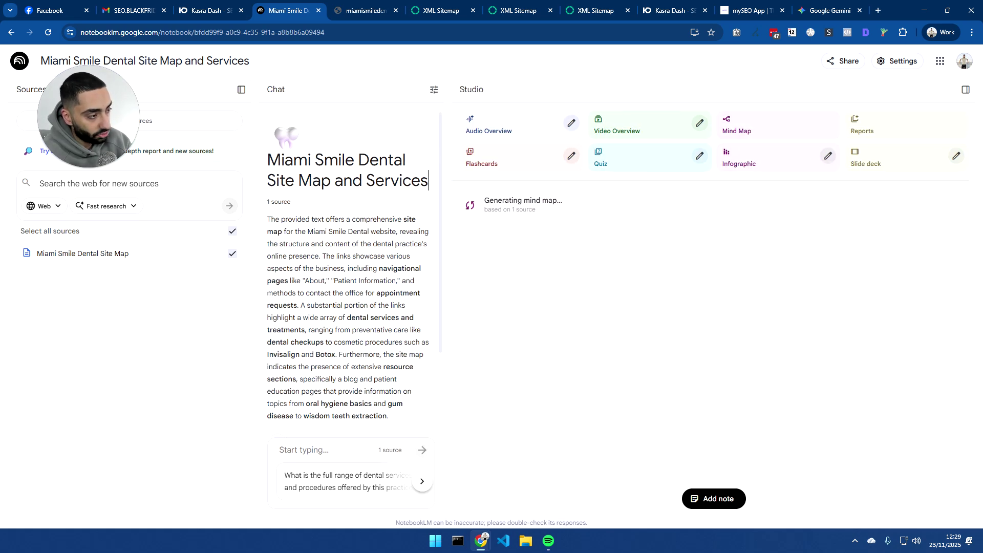
{"action": "left_click", "coordinate": [358, 9]}
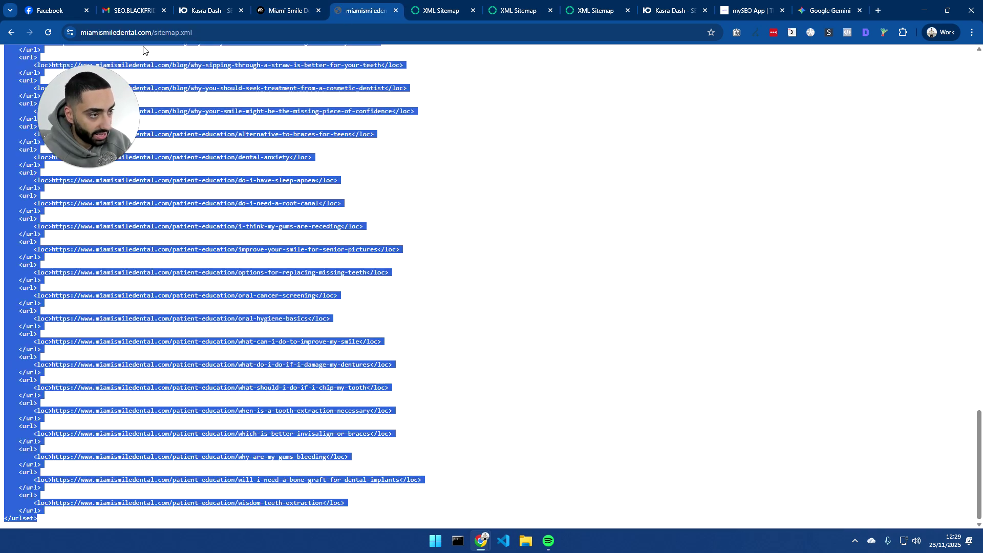
- Retrace robots.txt and the homepage back to the dentists miami results, then return to sitemap.xml and NotebookLM
{"action": "left_click", "coordinate": [10, 33]}
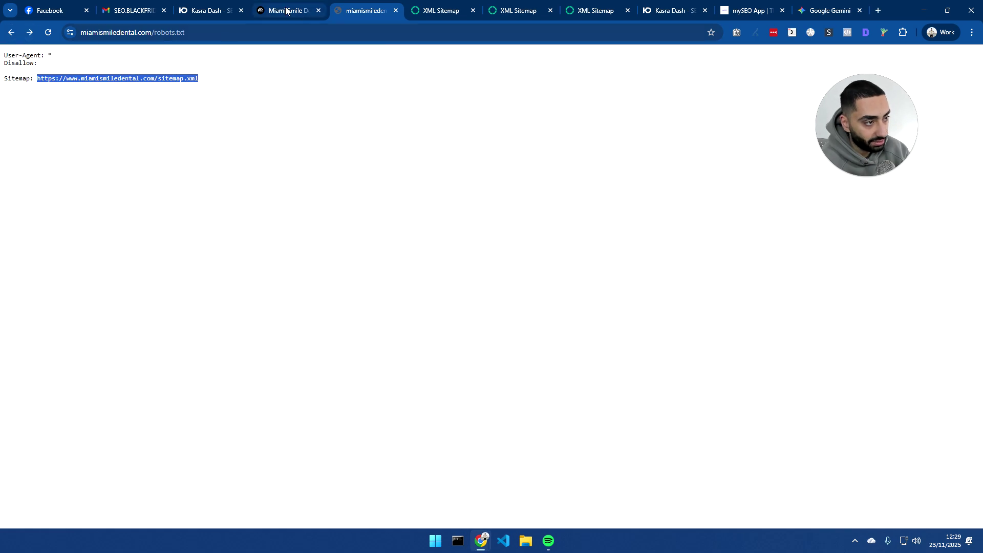
{"action": "left_click", "coordinate": [9, 34]}
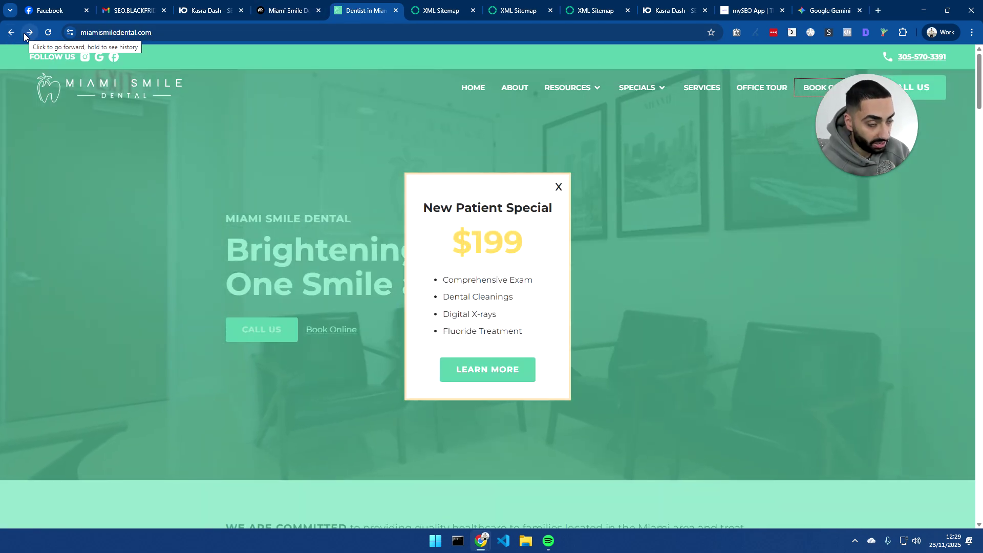
{"action": "left_click", "coordinate": [17, 34]}
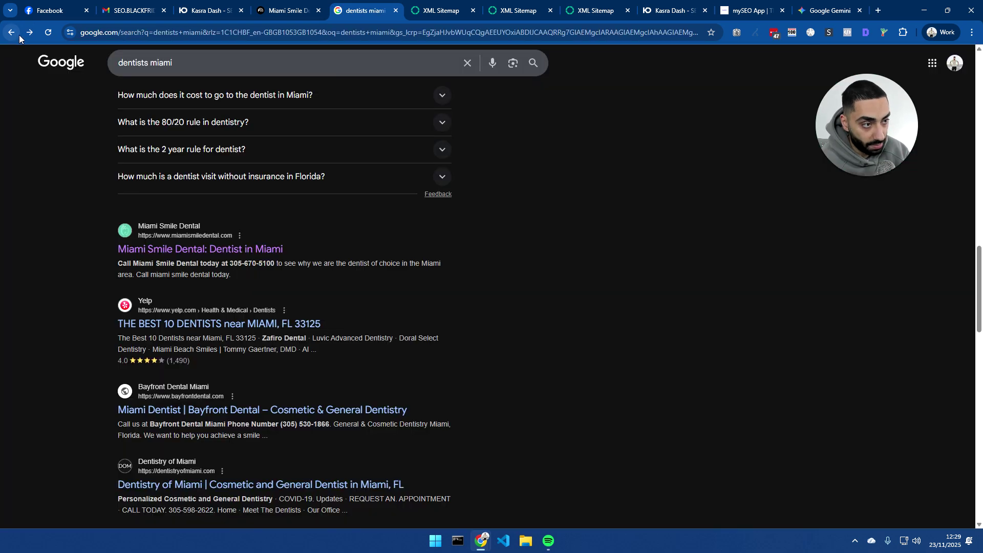
{"action": "left_click", "coordinate": [25, 32]}
{"action": "left_click", "coordinate": [24, 33]}
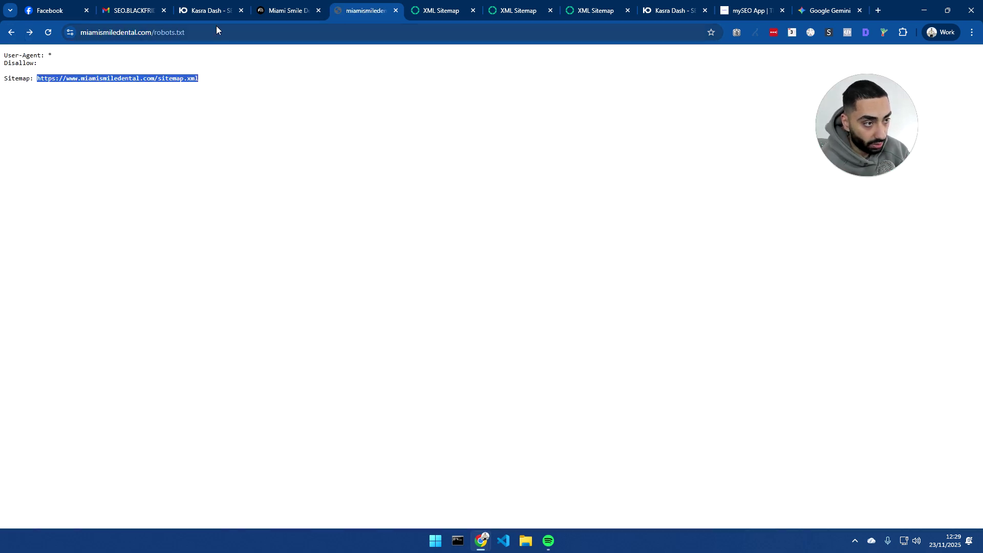
{"action": "left_click", "coordinate": [29, 34]}
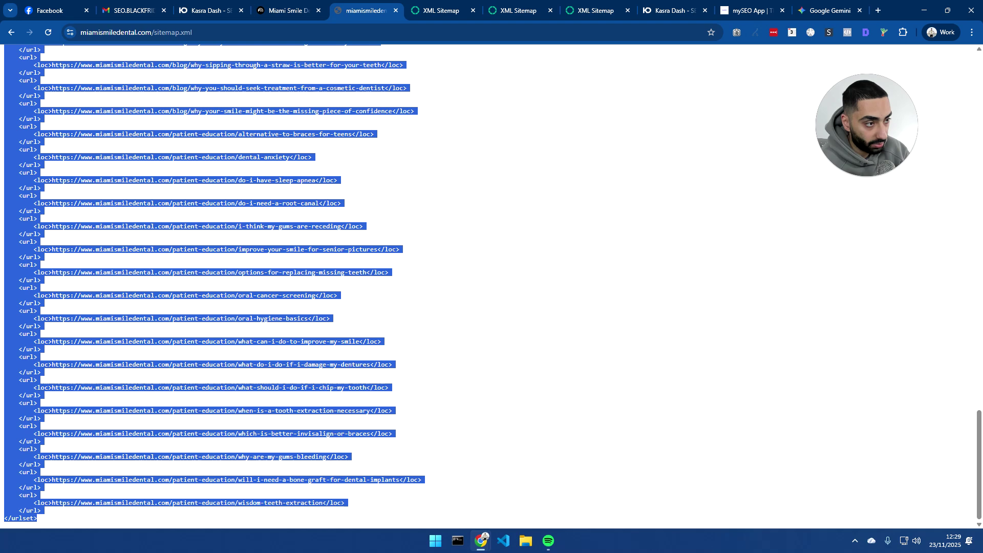
{"action": "left_click", "coordinate": [277, 10]}
- Expand Dental Services with its General Dentistry, Cosmetic Dentistry, Teeth Whitening and Orthodontics subtopics
{"action": "left_click", "coordinate": [589, 205]}
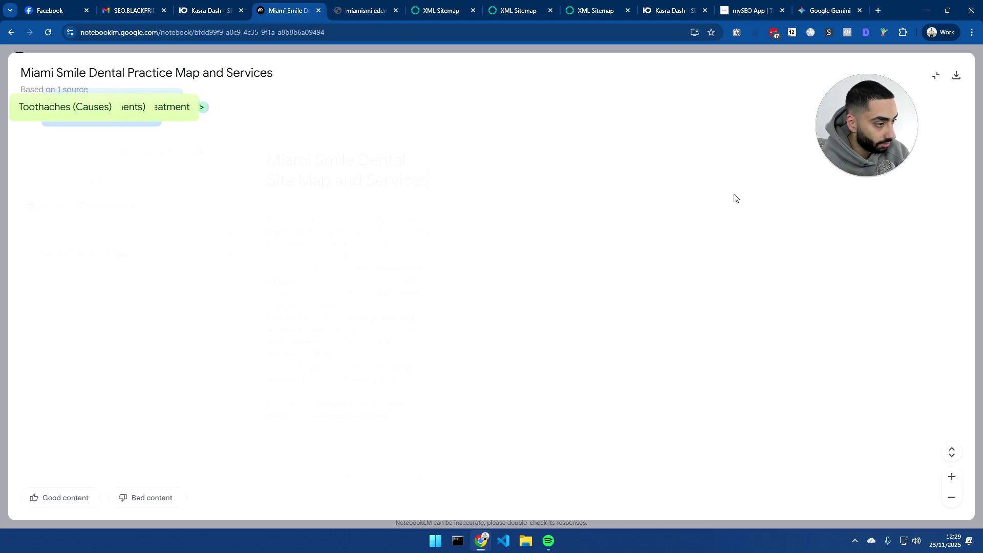
{"action": "left_click", "coordinate": [303, 250]}
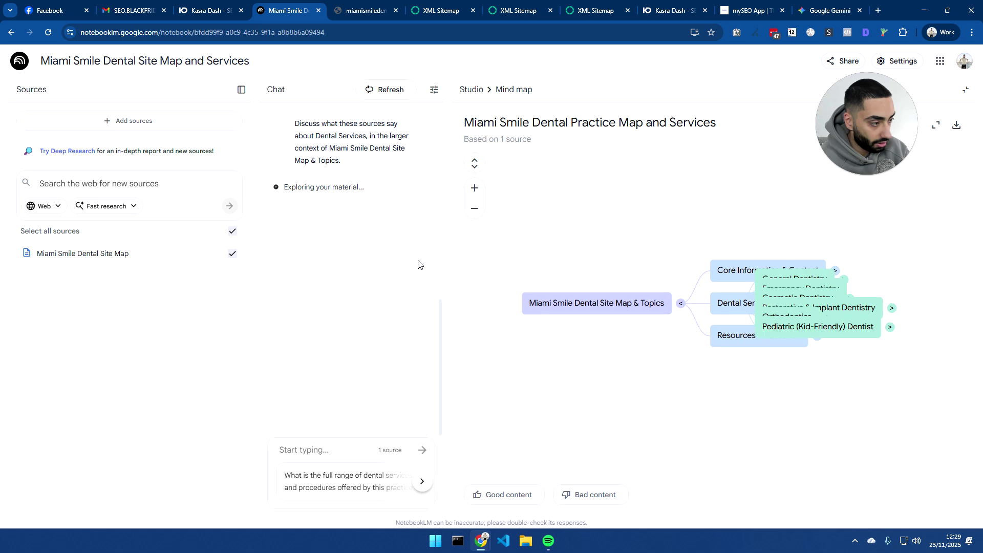
{"action": "left_click", "coordinate": [677, 295]}
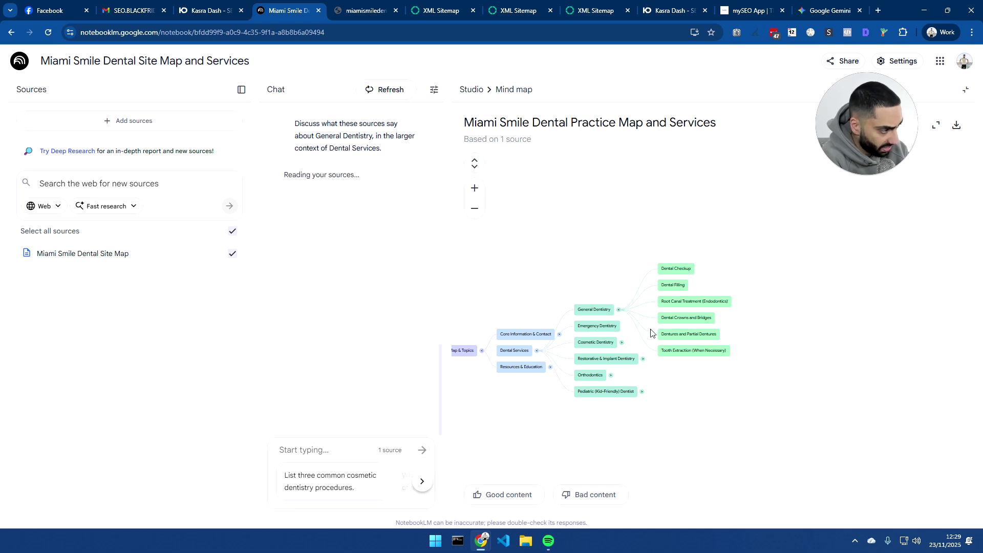
{"action": "left_click", "coordinate": [619, 310]}
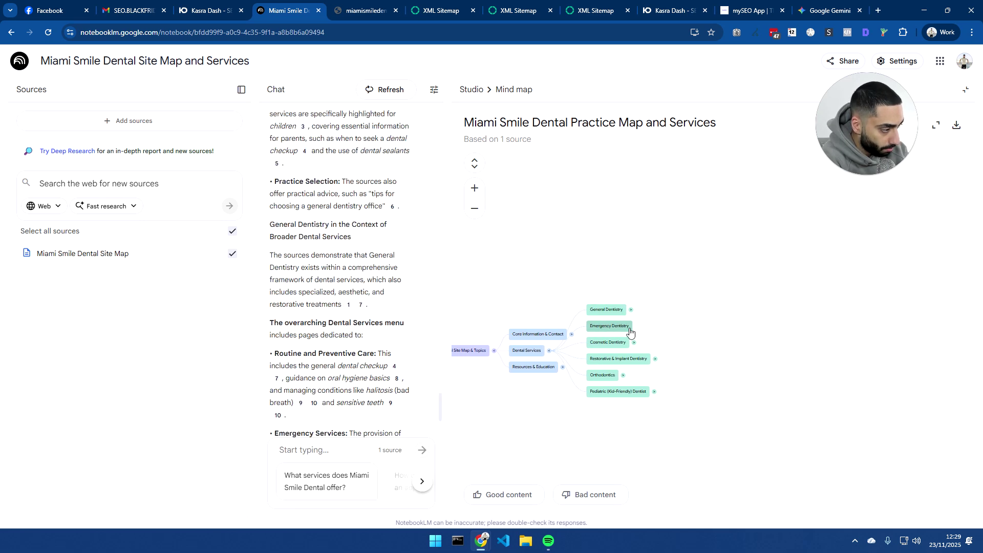
{"action": "left_click", "coordinate": [620, 346]}
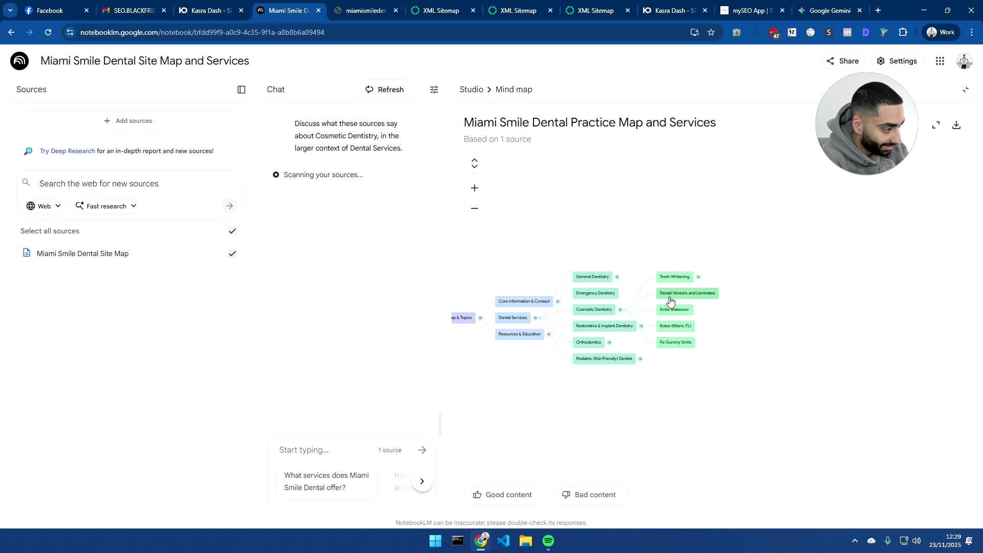
{"action": "left_click", "coordinate": [666, 214]}
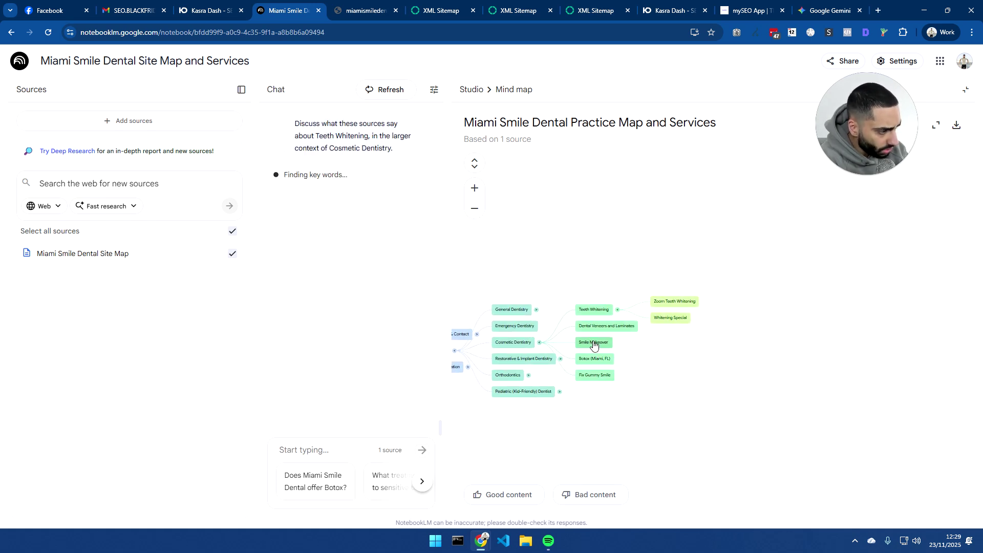
{"action": "left_click", "coordinate": [510, 378]}
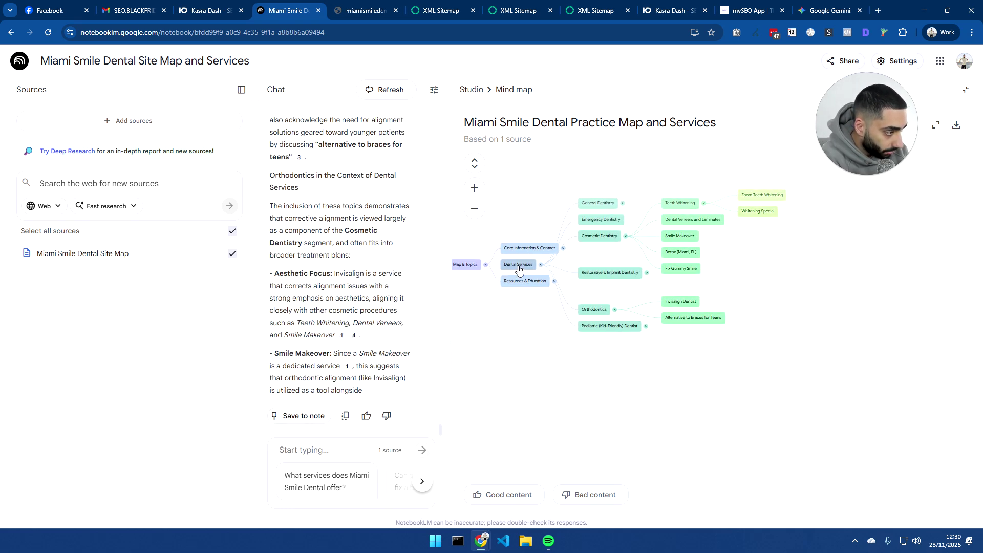
- Ask the chat about Dental Services, then expand Core Information & Contact and ask about it
{"action": "left_click", "coordinate": [535, 277]}
{"action": "left_click", "coordinate": [602, 289]}
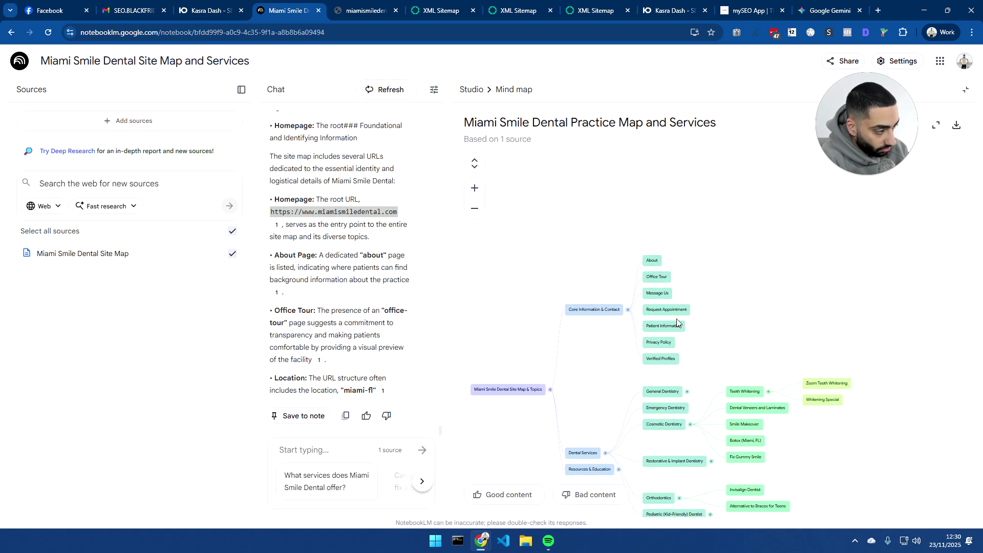
{"action": "scroll", "coordinate": [695, 350], "scroll_direction": "up", "scroll_amount": 5}
{"action": "scroll", "coordinate": [725, 322], "scroll_direction": "down", "scroll_amount": 2}
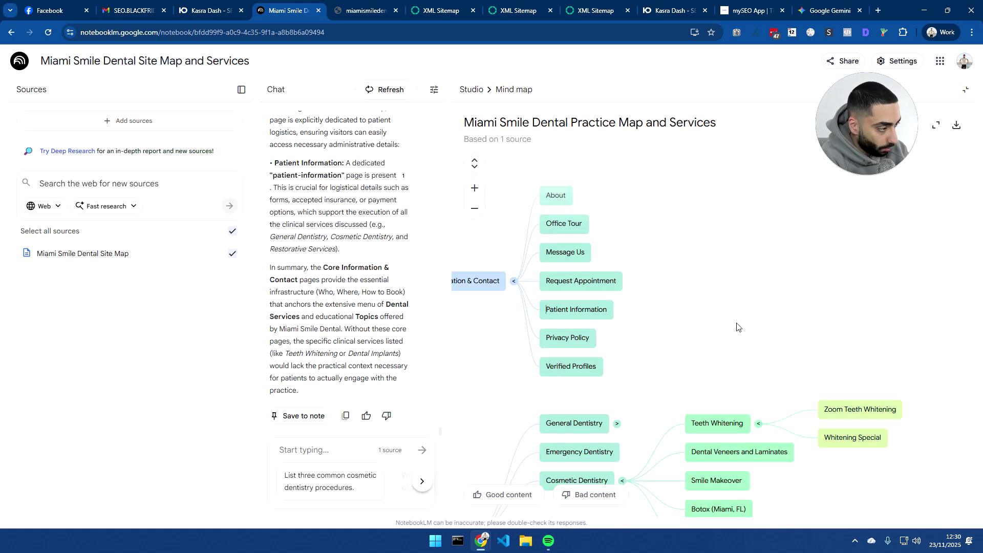
{"action": "left_click_drag", "start_coordinate": [725, 320], "coordinate": [766, 326]}
{"action": "mouse_move", "coordinate": [752, 230]}
{"action": "left_mouse_down"}
{"action": "mouse_move", "coordinate": [762, 281]}
{"action": "mouse_move", "coordinate": [736, 231]}
{"action": "left_mouse_up"}
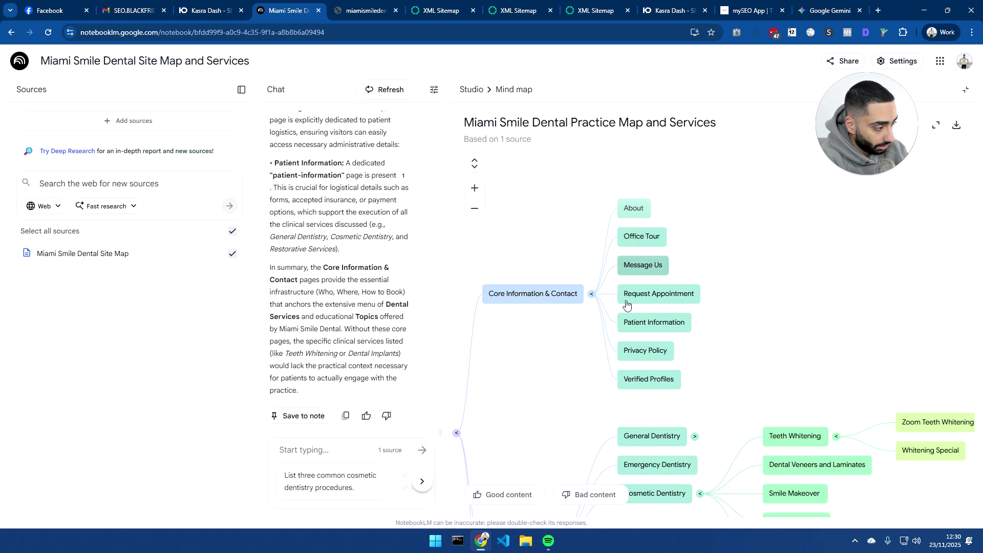
{"action": "left_click", "coordinate": [561, 299]}
- Expand Resources & Education, then Blog Topics, then the Tooth/Gum Issues subtopics, and zoom out
{"action": "scroll", "coordinate": [589, 360], "scroll_direction": "down", "scroll_amount": 4}
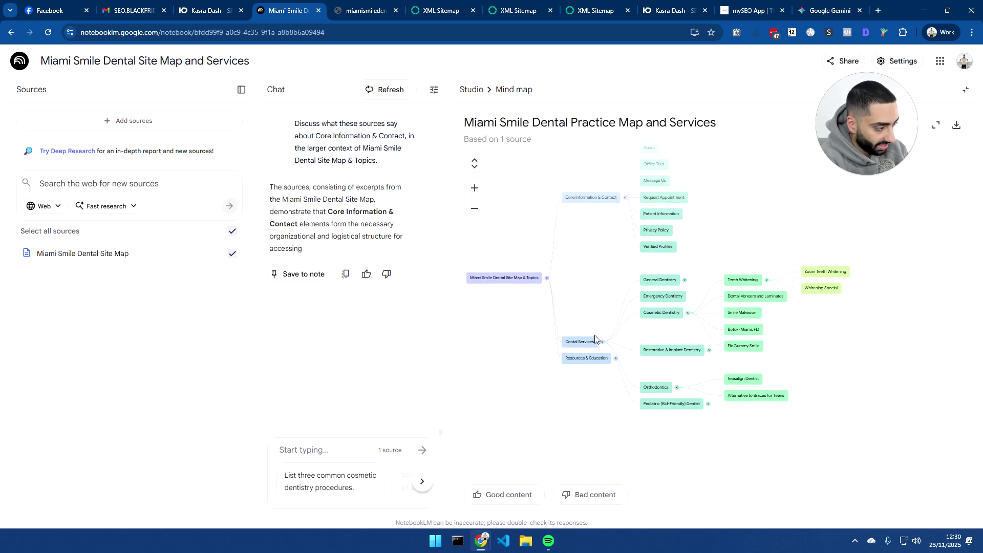
{"action": "left_click", "coordinate": [591, 359]}
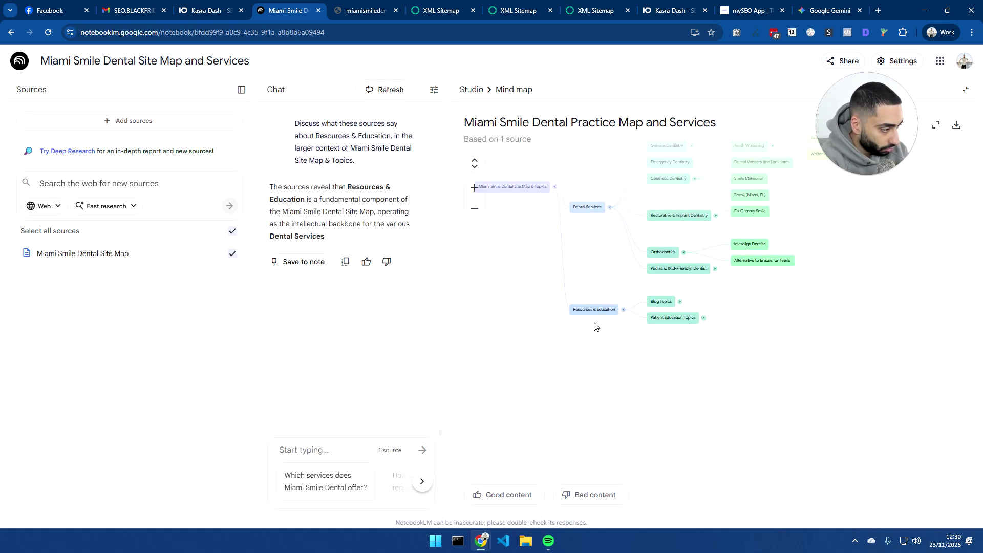
{"action": "left_click", "coordinate": [666, 305]}
{"action": "scroll", "coordinate": [717, 328], "scroll_direction": "up", "scroll_amount": 3}
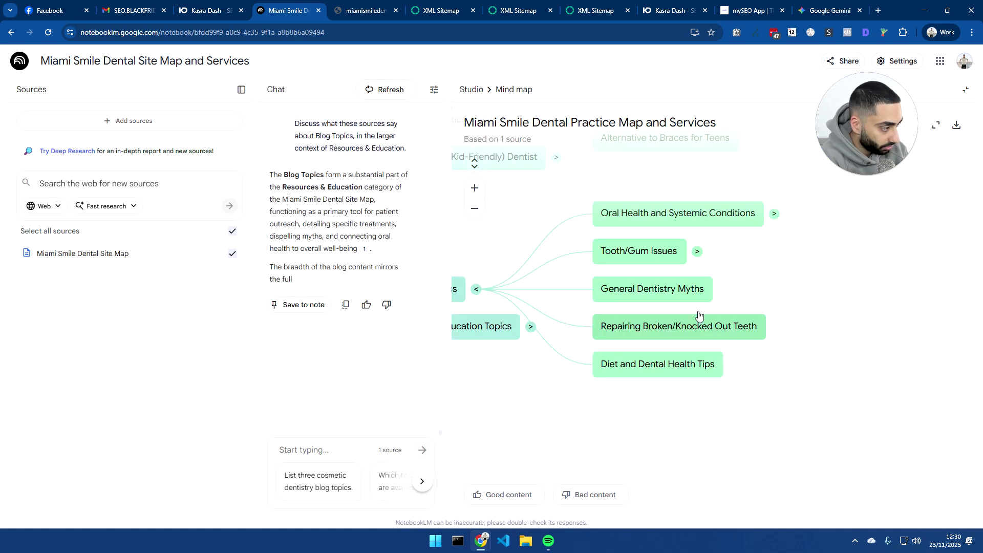
{"action": "left_click", "coordinate": [643, 256]}
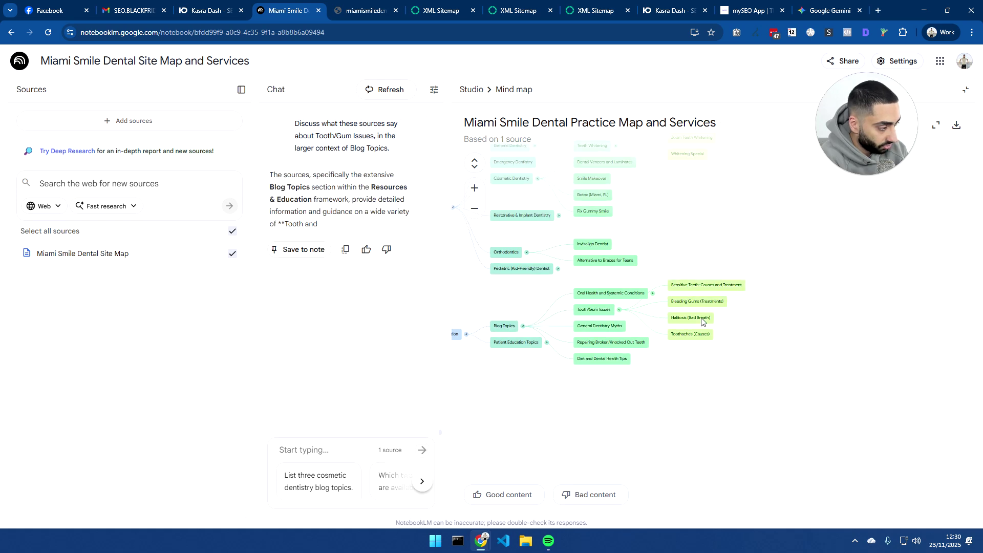
{"action": "scroll", "coordinate": [702, 321], "scroll_direction": "up", "scroll_amount": 2}
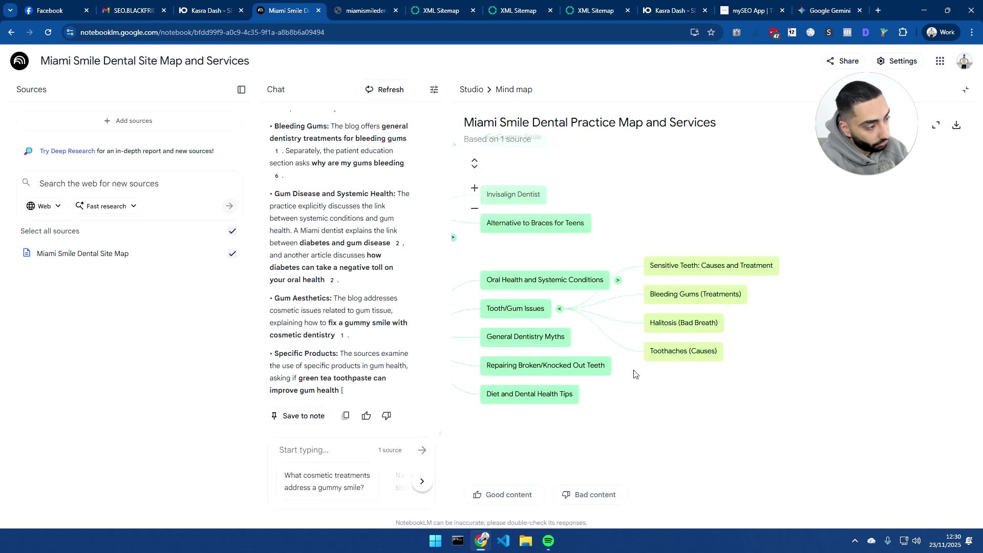
{"action": "scroll", "coordinate": [634, 374], "scroll_direction": "down", "scroll_amount": 8}
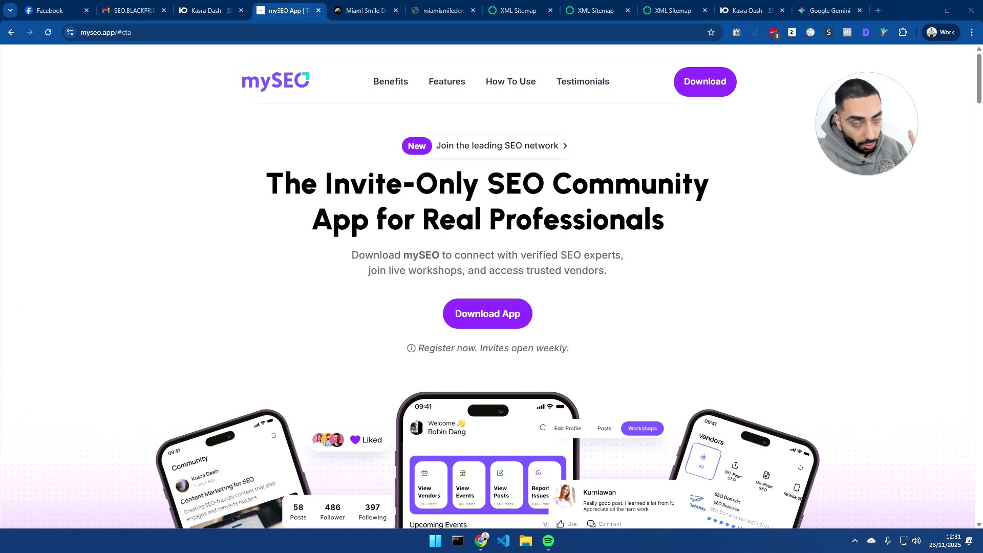
- Select the mySEO hero heading, then switch to the SEO consultant's homepage tab
{"action": "left_click_drag", "start_coordinate": [264, 183], "coordinate": [559, 226]}
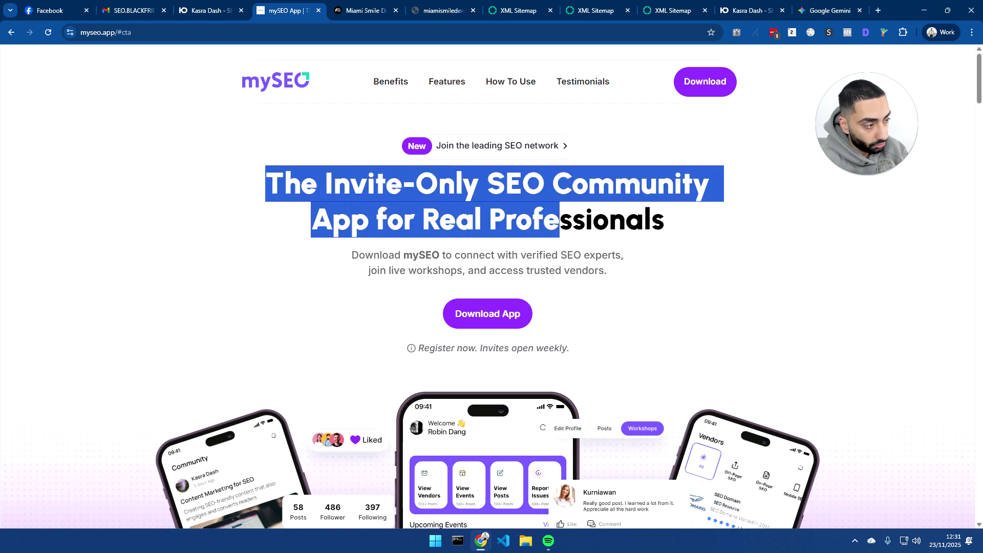
{"action": "left_click", "coordinate": [203, 12]}
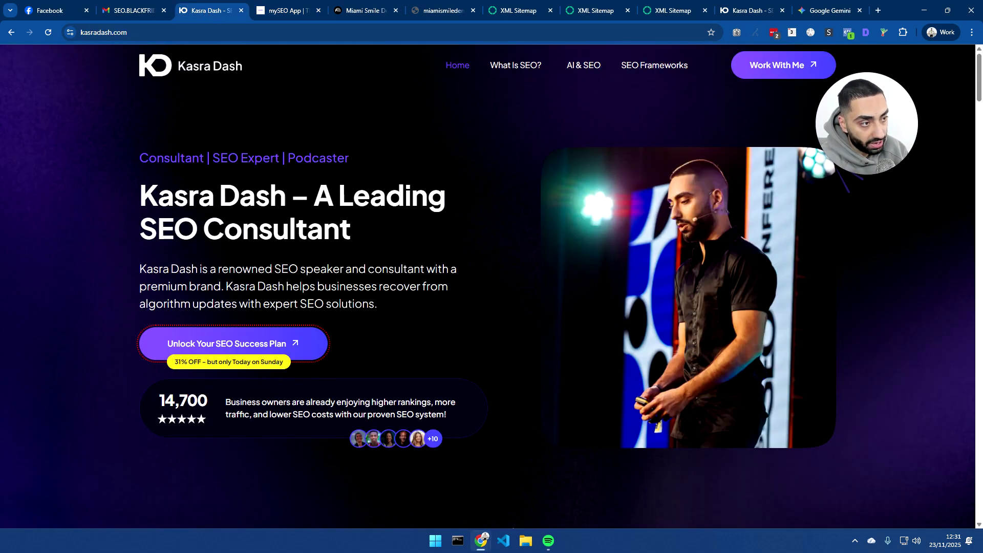